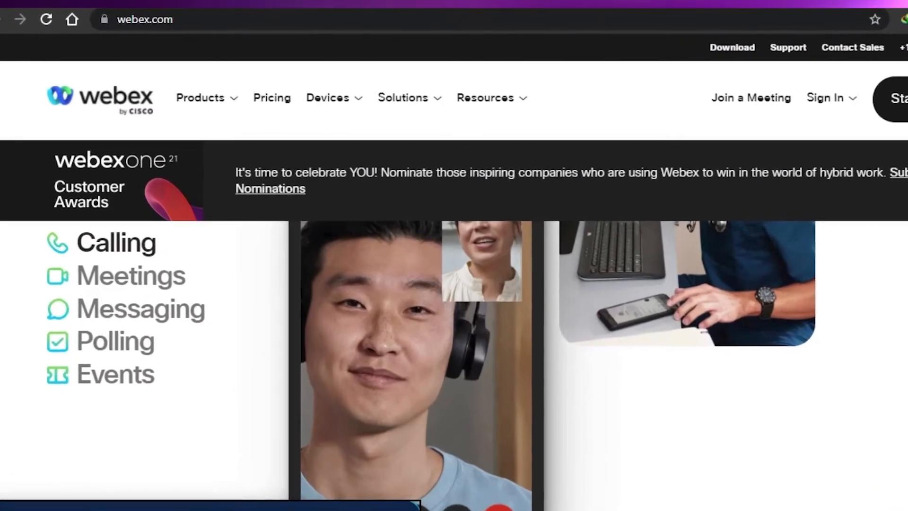
# - Look over the product features presented on the Webex homepage
pyautogui.scroll(-5, 453, 302)
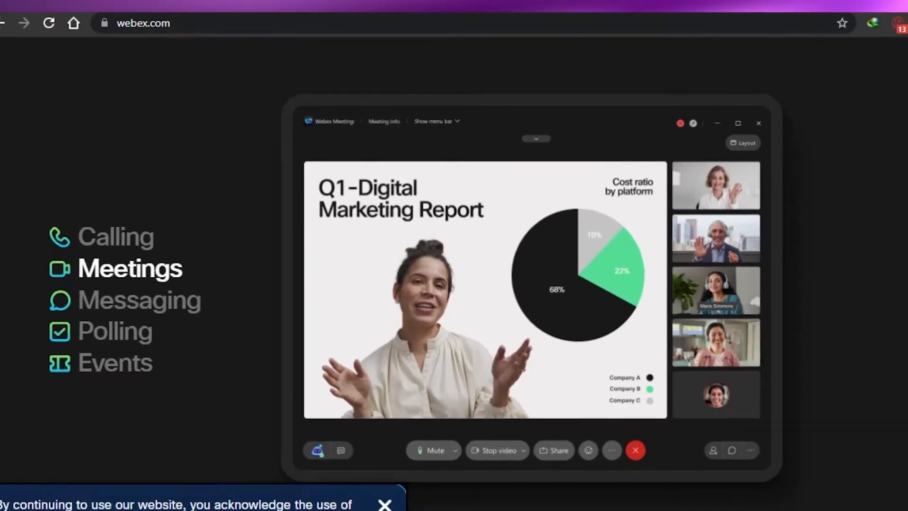
pyautogui.scroll(10, 781, 393)
pyautogui.scroll(5, 609, 473)
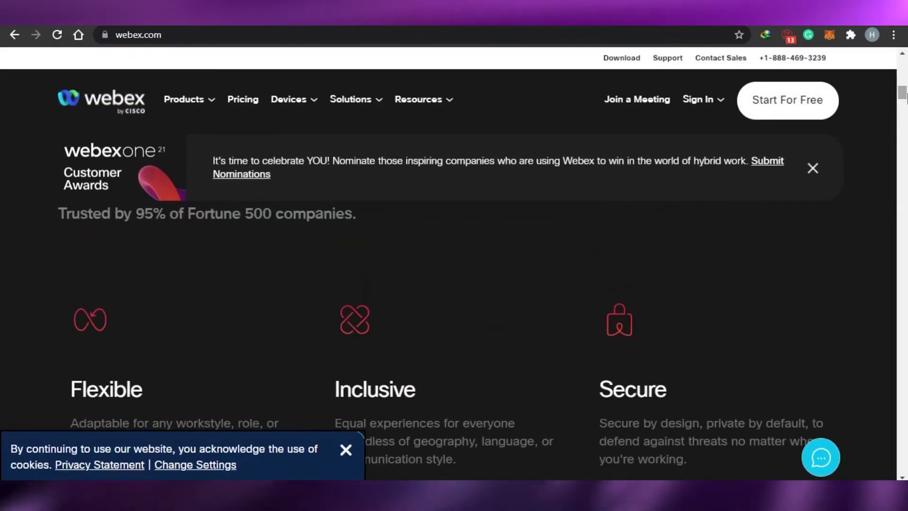
# - Switch to the Webex desktop app and view the direct messages and spaces in Messaging
pyautogui.click(532, 490)
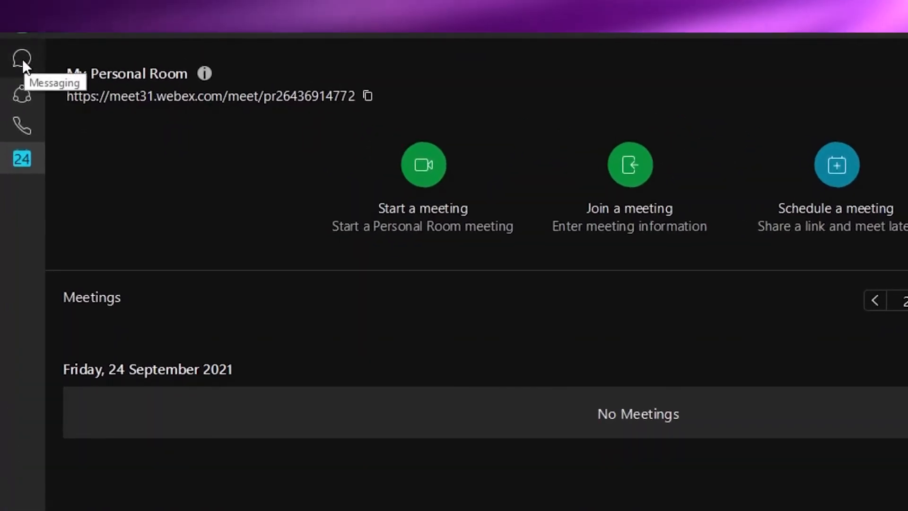
pyautogui.click(21, 59)
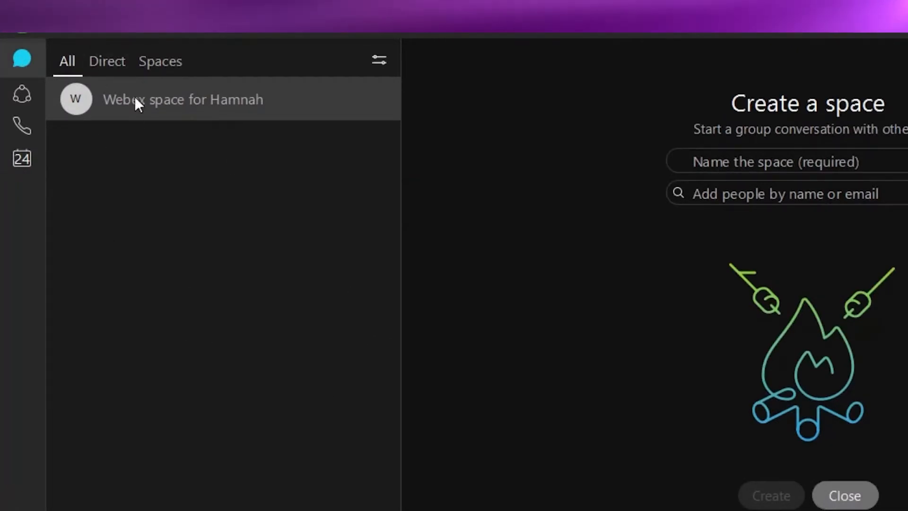
pyautogui.click(118, 63)
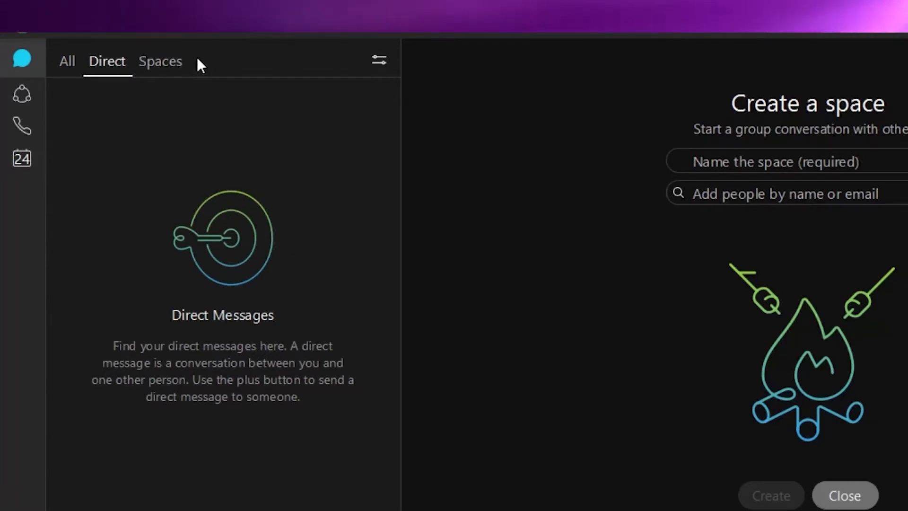
pyautogui.click(180, 61)
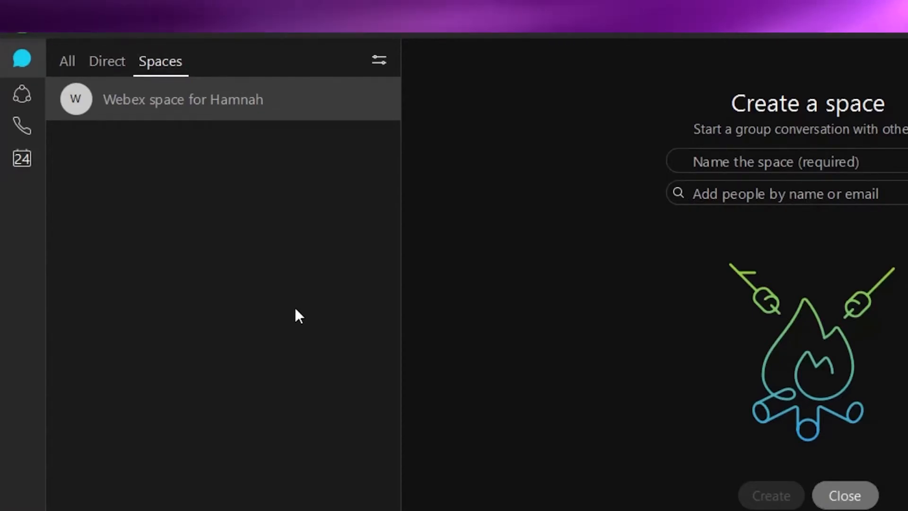
# - Start a new team named "Team 1" with the description "Sales"
pyautogui.click(18, 105)
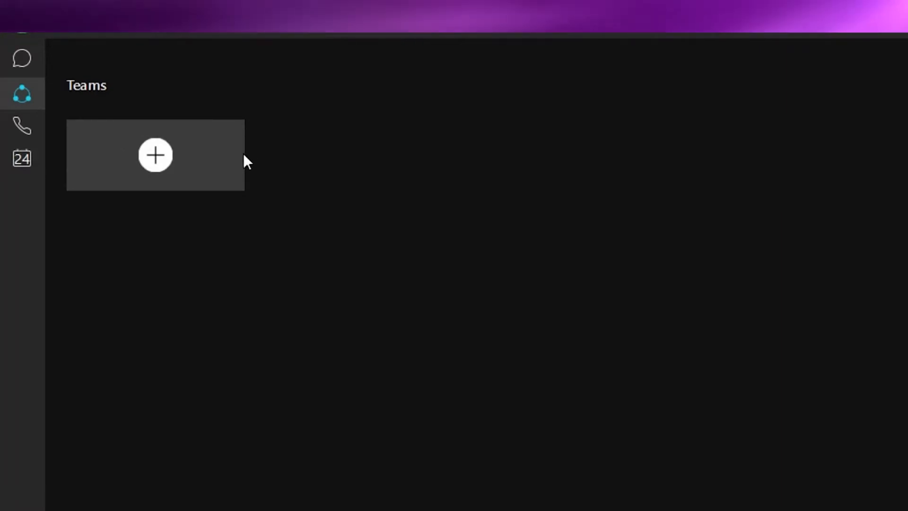
pyautogui.click(153, 161)
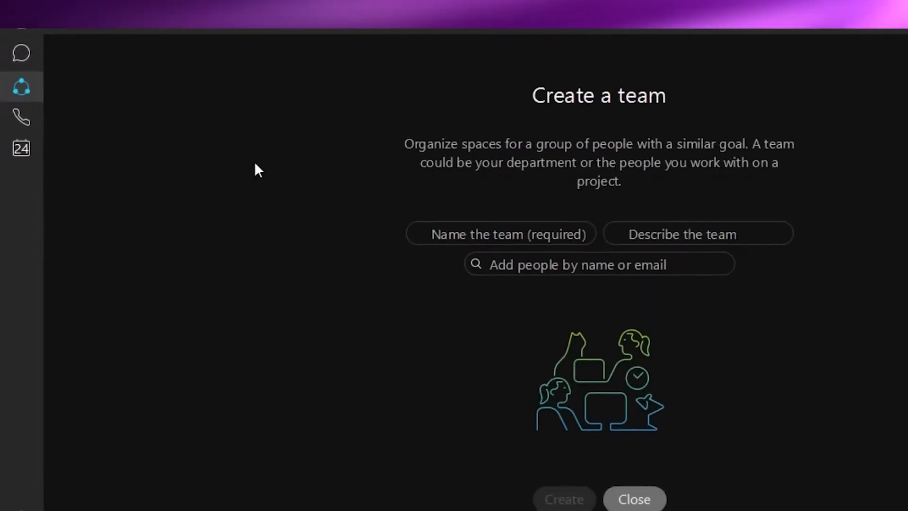
pyautogui.write('Team 1')
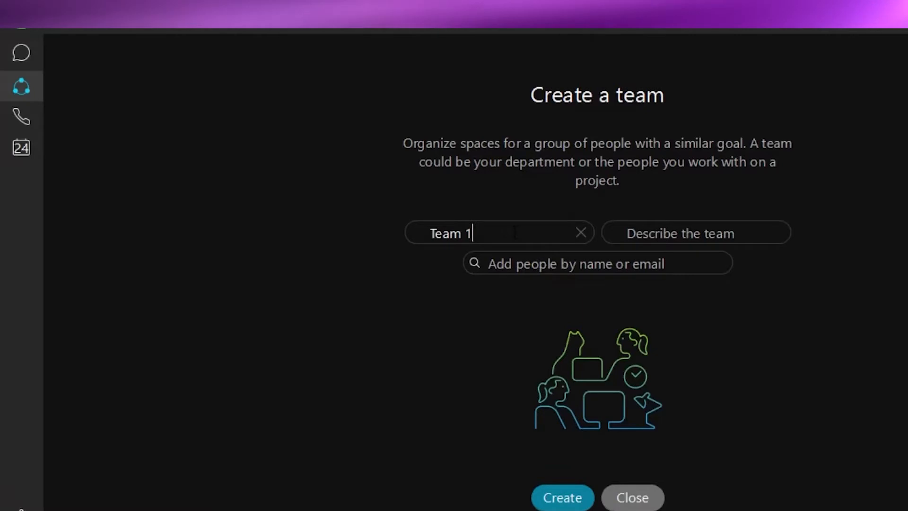
pyautogui.press('Tab')
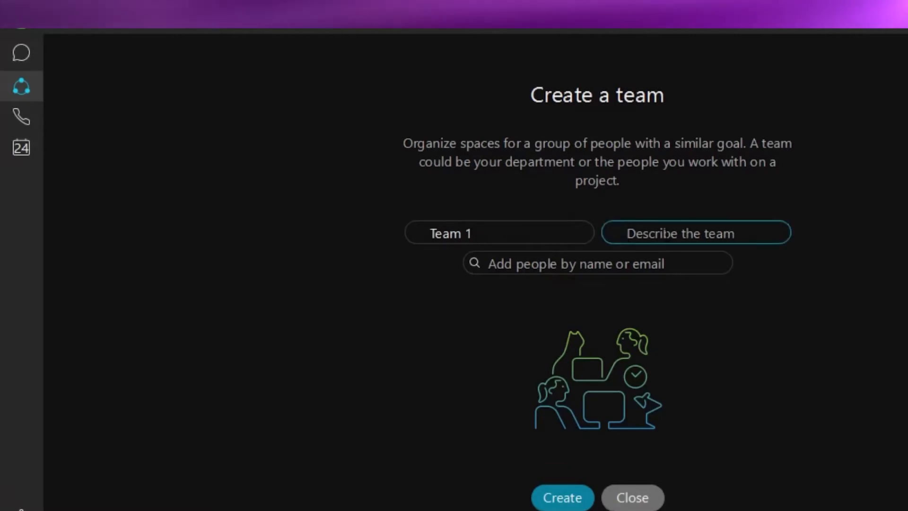
pyautogui.write('Sale')
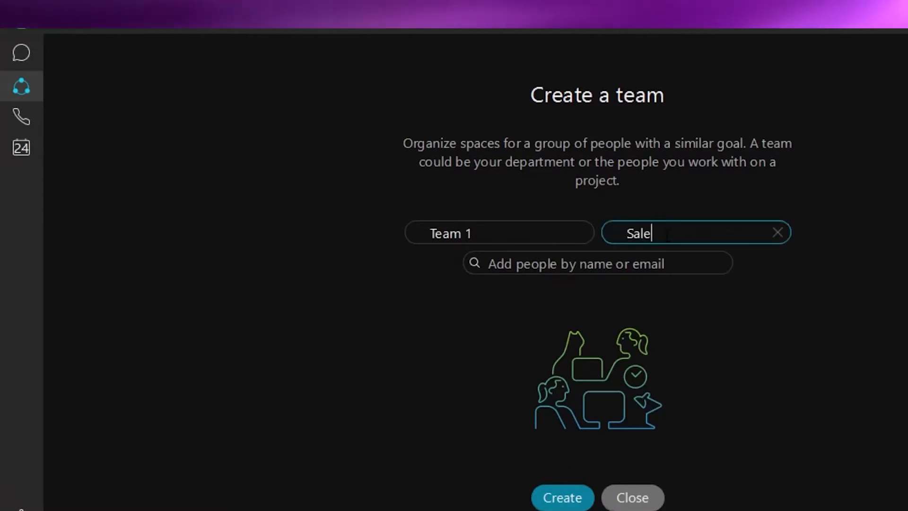
pyautogui.write('s')
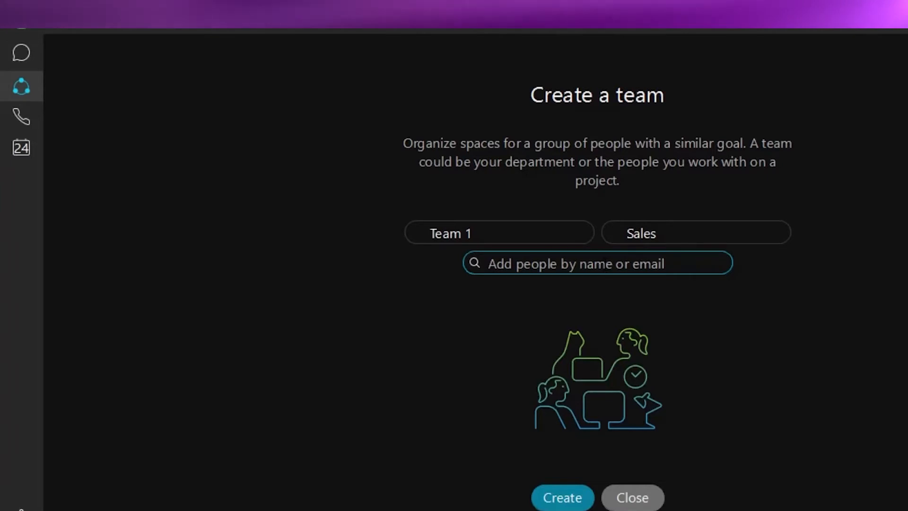
# - Add one member to the team by email and create the team
pyautogui.write('candles')
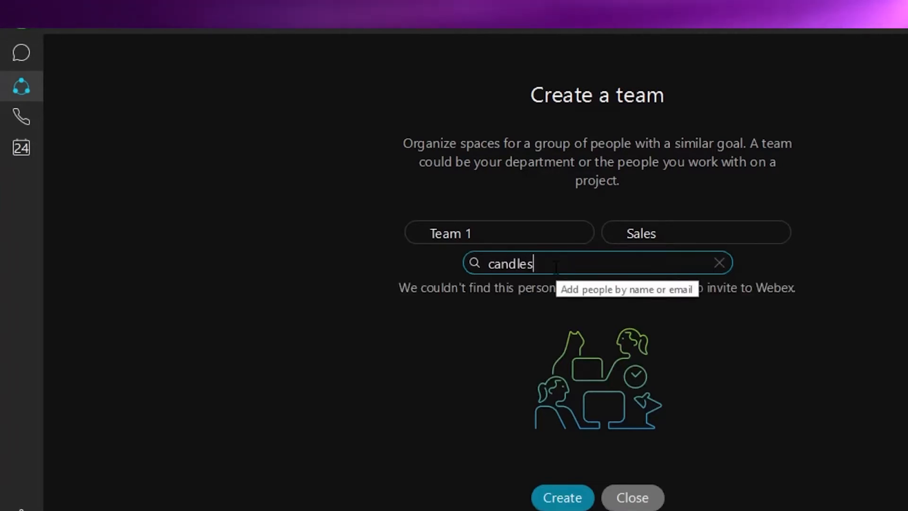
pyautogui.press('Return')
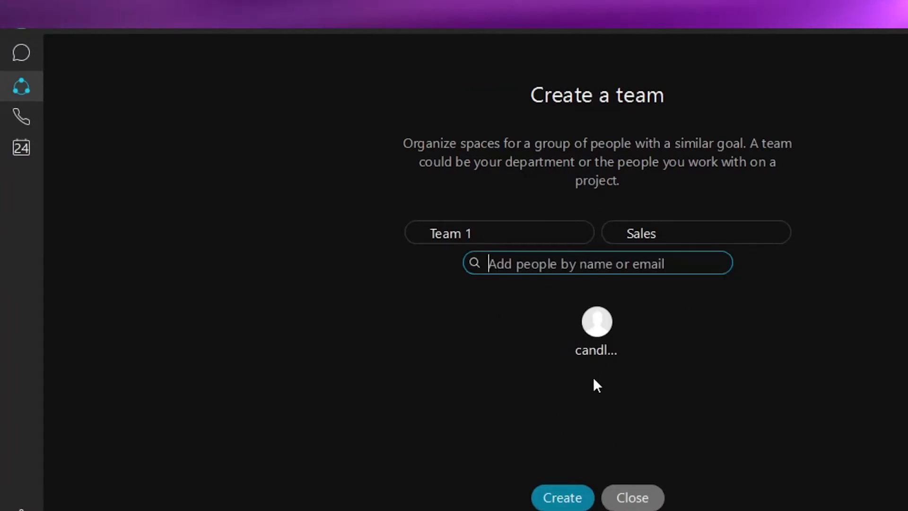
pyautogui.click(556, 498)
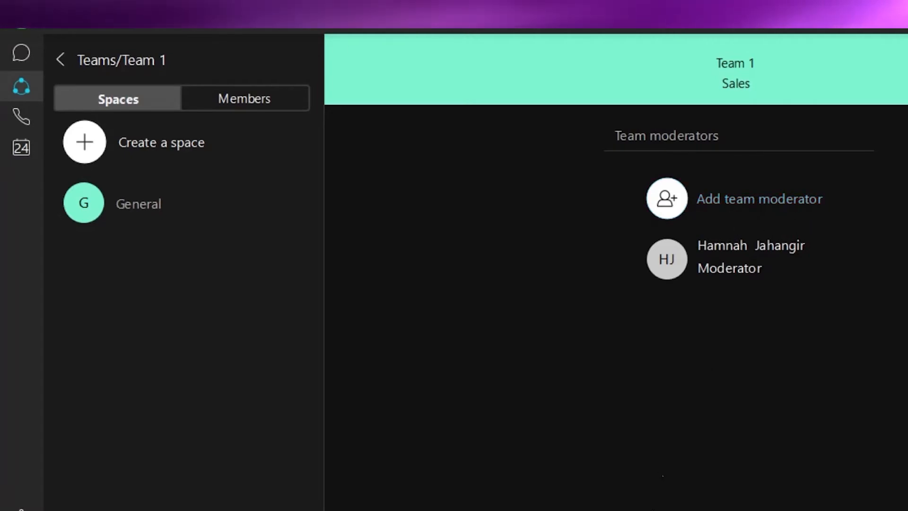
# - Open the form for a new space in Team 1 and view the team's member list
pyautogui.click(86, 151)
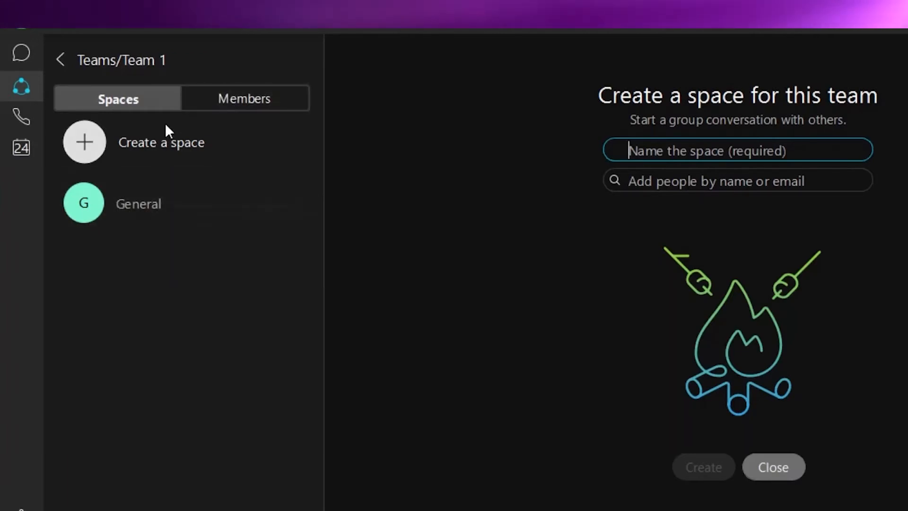
pyautogui.click(235, 101)
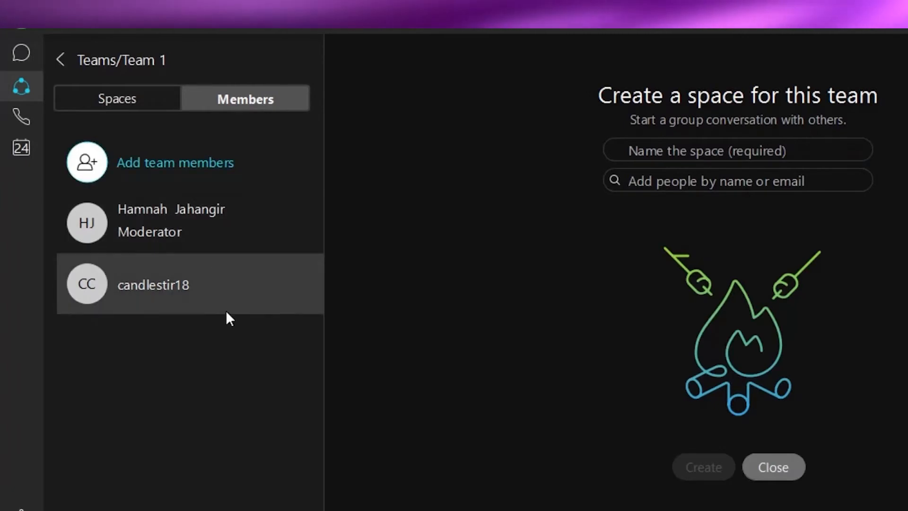
# - View the call history and its missed calls
pyautogui.click(29, 116)
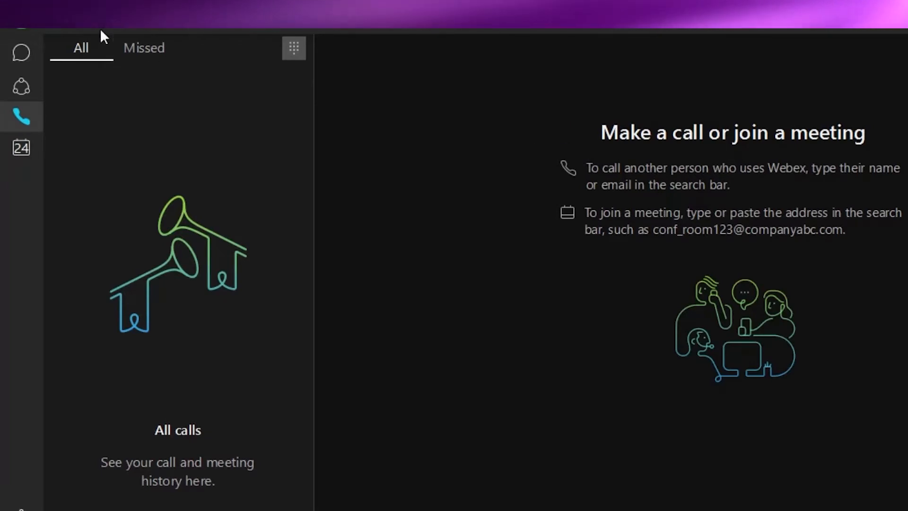
pyautogui.click(127, 49)
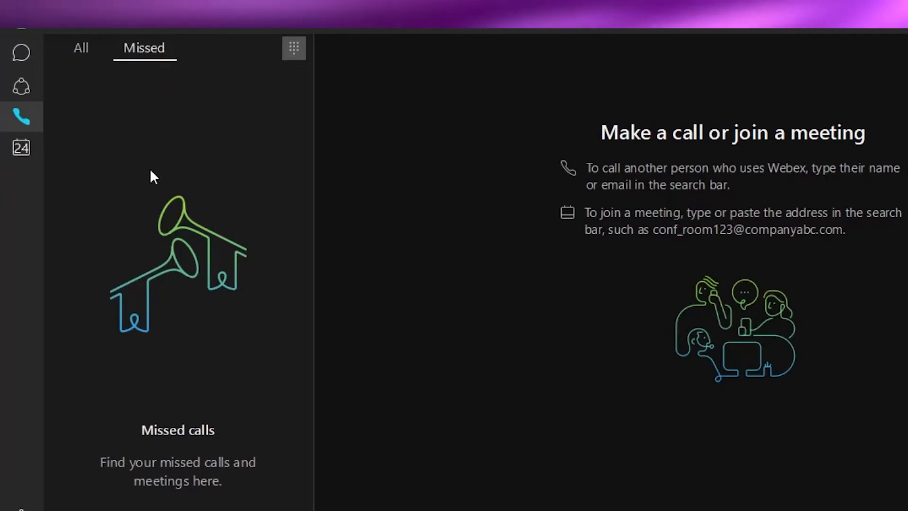
# - Open the Personal Room meeting preview from Meetings, look at its audio and video options, and close it without starting the meeting
pyautogui.click(23, 146)
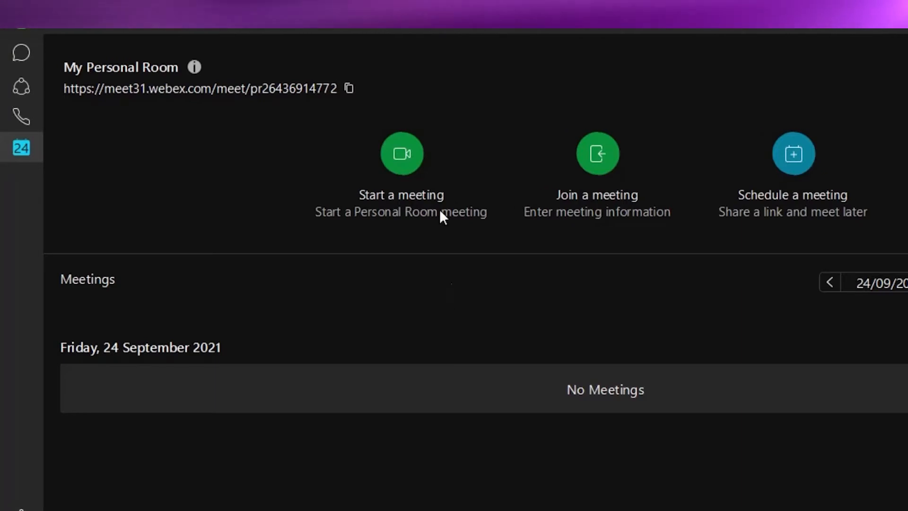
pyautogui.click(405, 161)
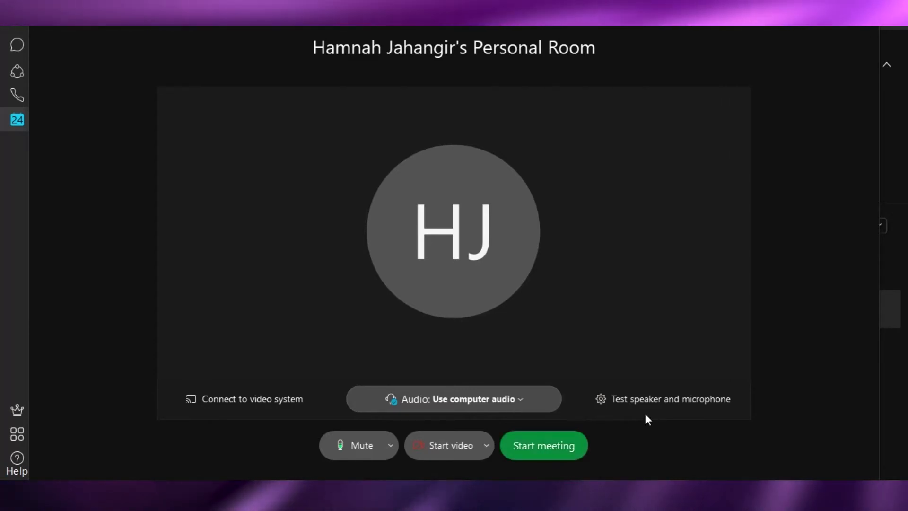
pyautogui.moveTo(614, 399)
pyautogui.click(863, 14)
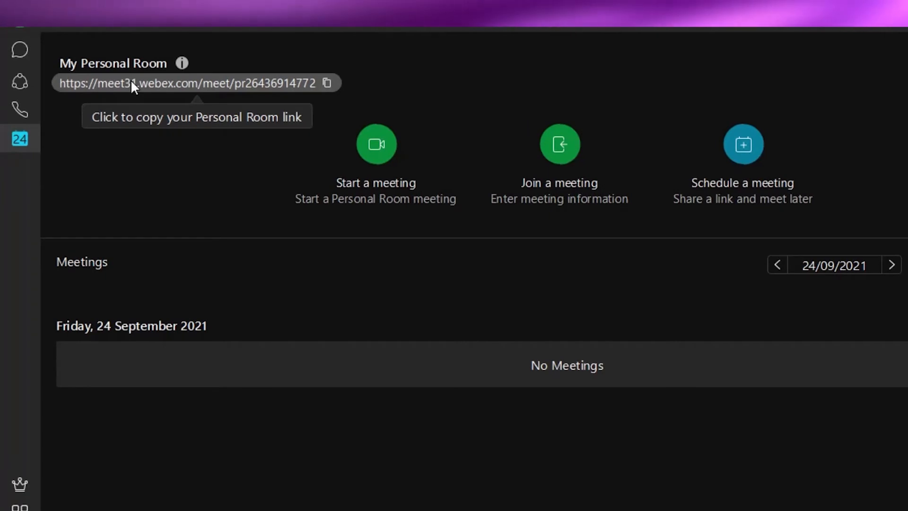
# - Copy the Personal Room link, and open and dismiss the dialog for joining a meeting
pyautogui.click(132, 81)
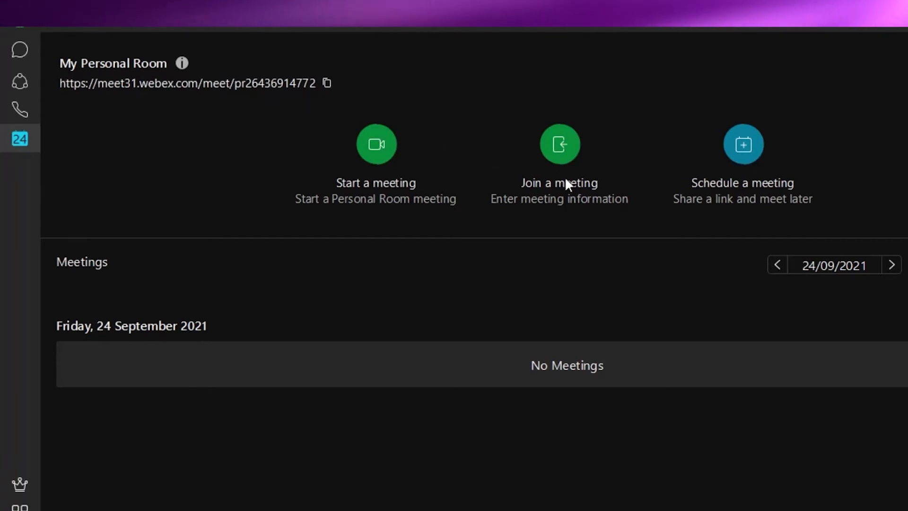
pyautogui.click(563, 143)
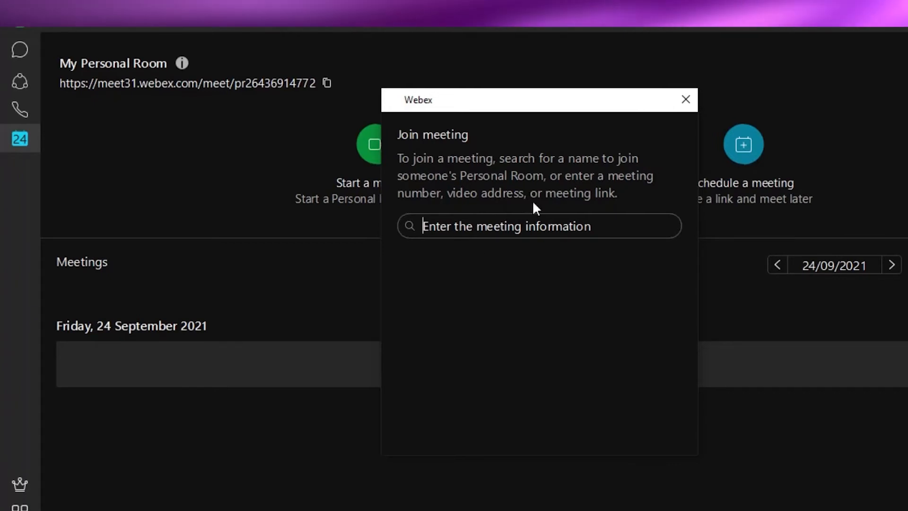
pyautogui.click(685, 99)
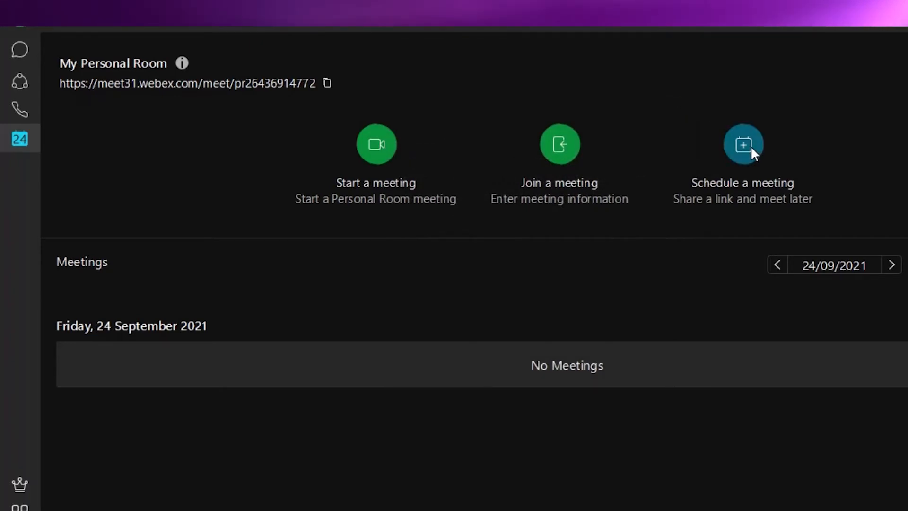
# - Begin scheduling a meeting and change its topic to "Sales meeting"
pyautogui.click(751, 147)
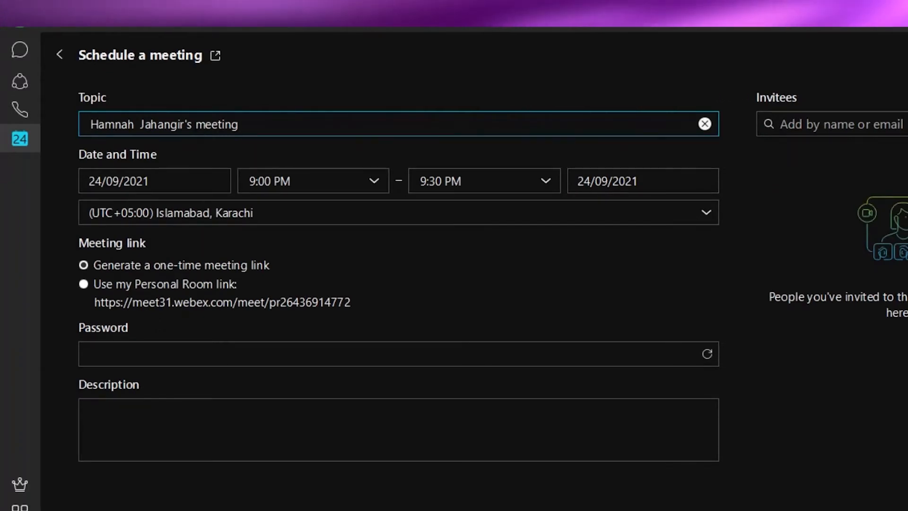
pyautogui.click(193, 124)
pyautogui.press('BackSpace')
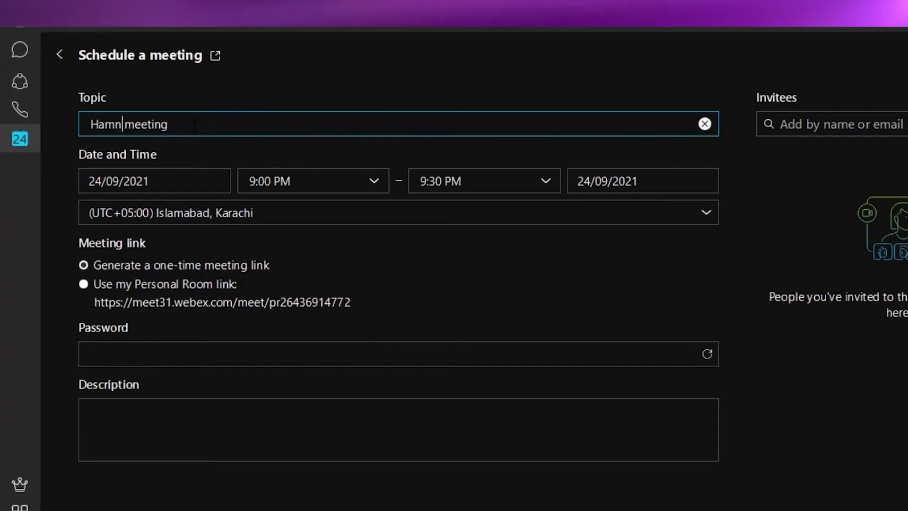
pyautogui.press('BackSpace')
pyautogui.press('BackSpace')
pyautogui.press('BackSpace')
pyautogui.press('BackSpace')
pyautogui.write('A')
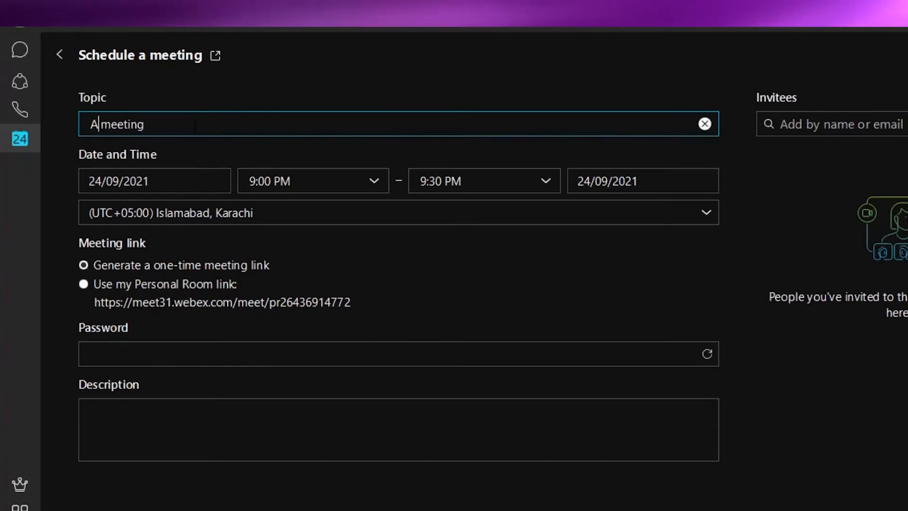
pyautogui.write('sl')
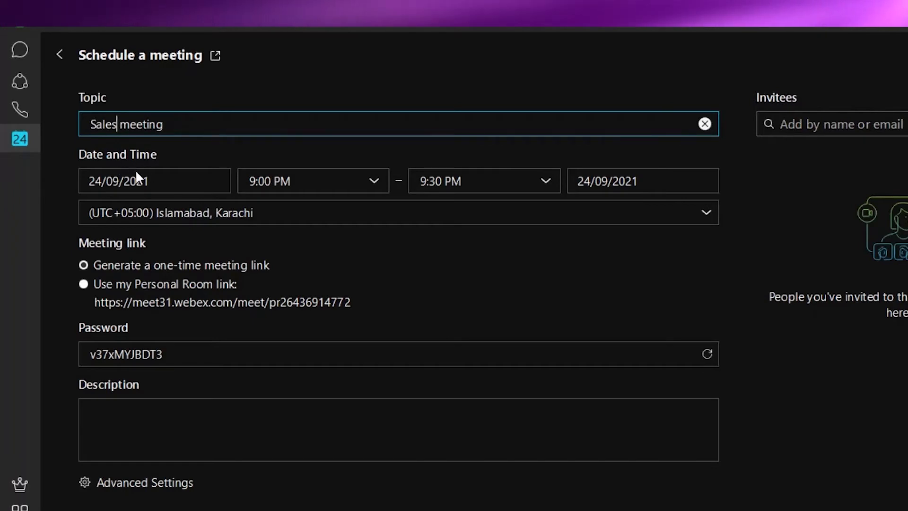
# - View the end time choices and set the meeting's time zone to (UTC+04:00) Abu Dhabi, Muscat
pyautogui.click(487, 181)
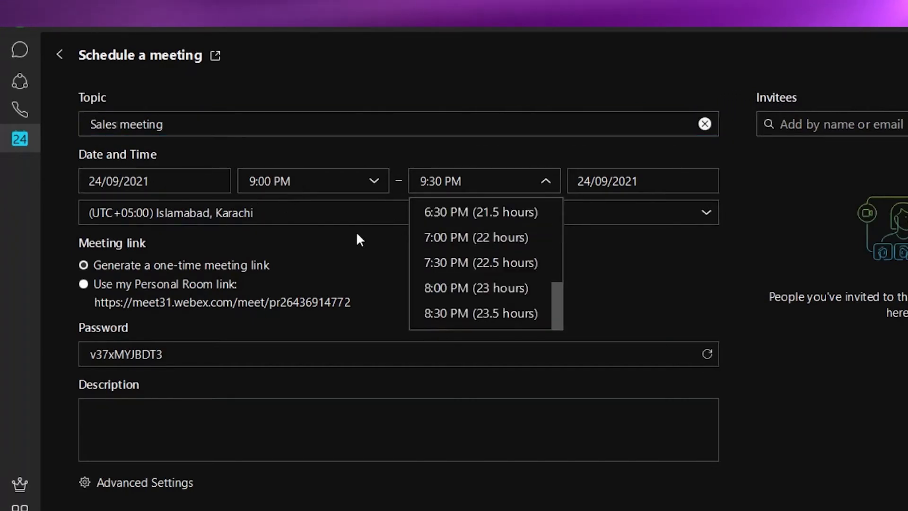
pyautogui.click(701, 219)
pyautogui.click(702, 219)
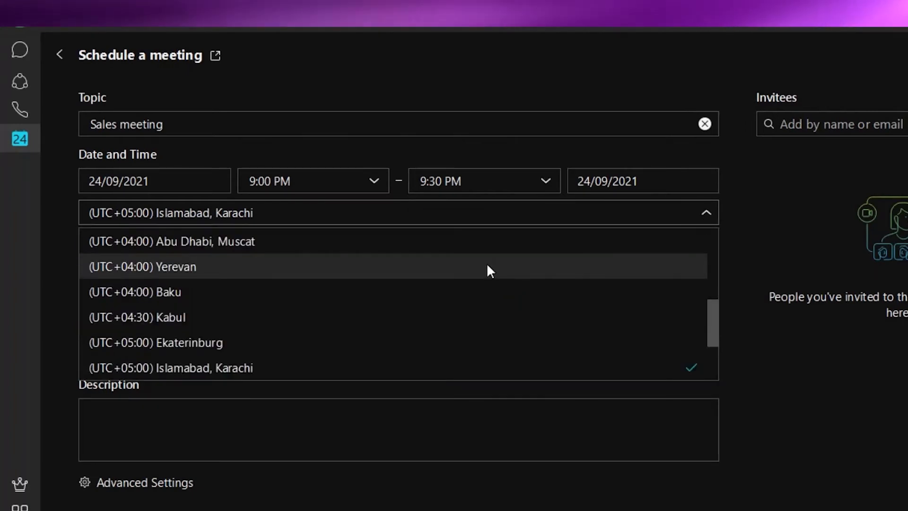
pyautogui.click(470, 242)
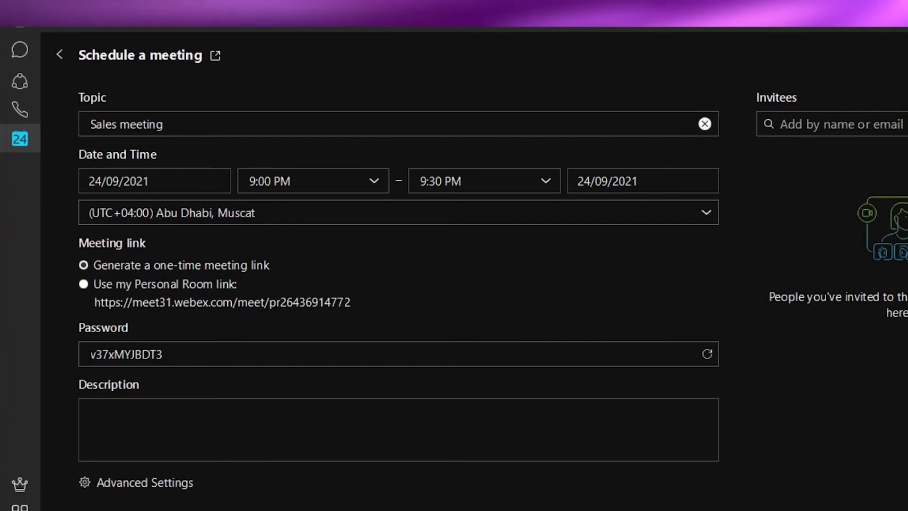
# - Enter the meeting description "PREPARE YOUR SALES PITCH" and schedule the meeting
pyautogui.click(176, 416)
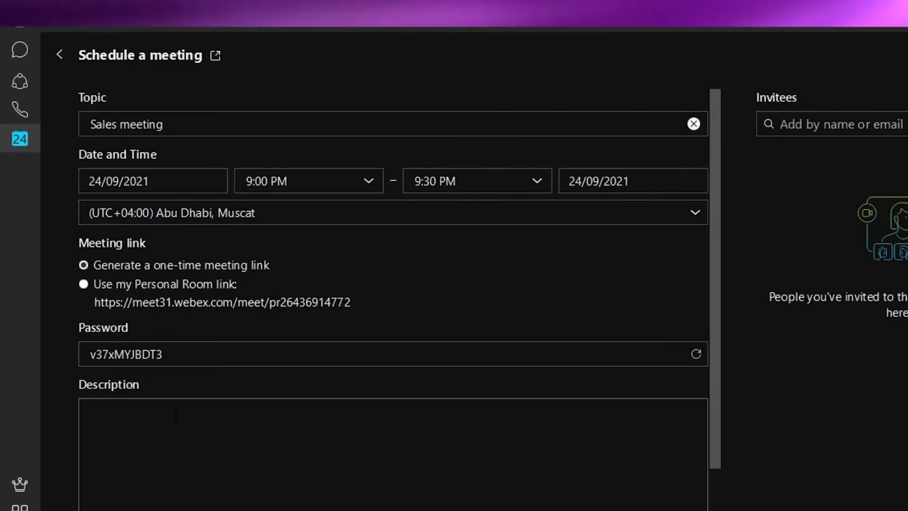
pyautogui.write('PREPARE YOUR SALES PITCH')
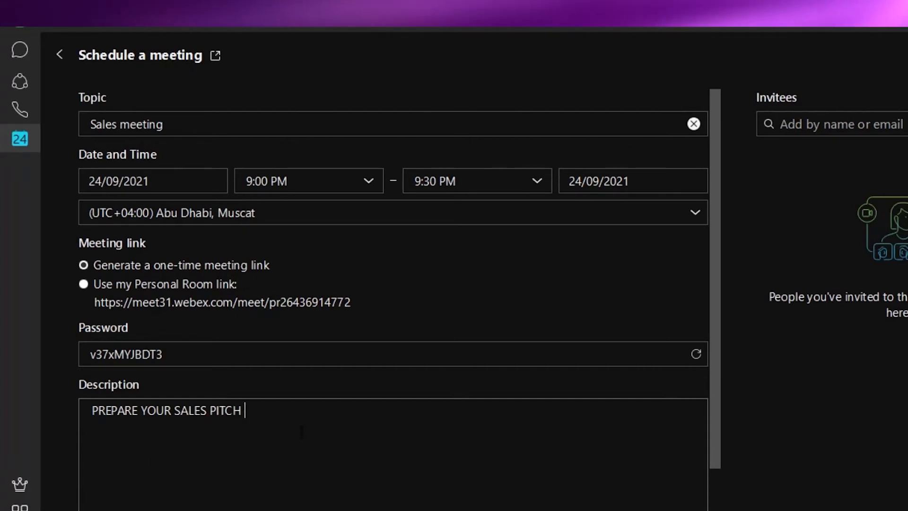
pyautogui.moveTo(716, 319); pyautogui.dragTo(689, 260)
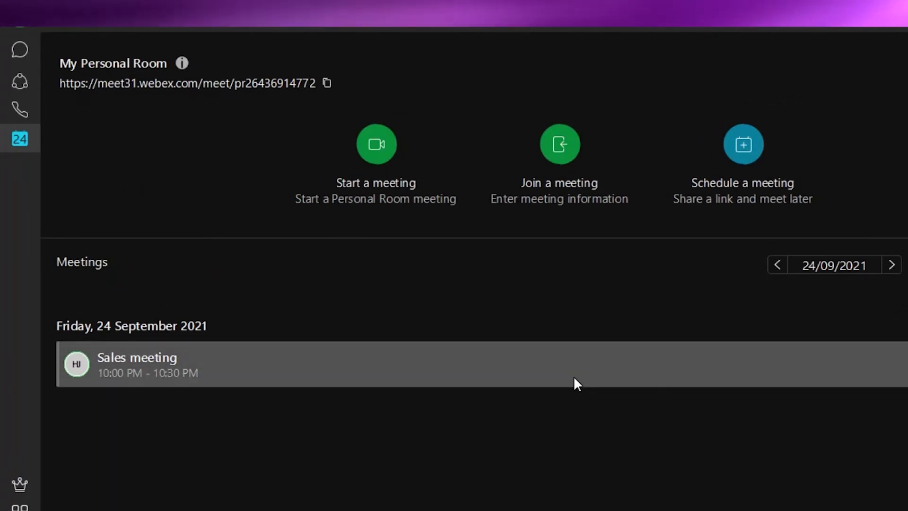
# - View the details of the scheduled "Sales meeting" and close them
pyautogui.click(816, 357)
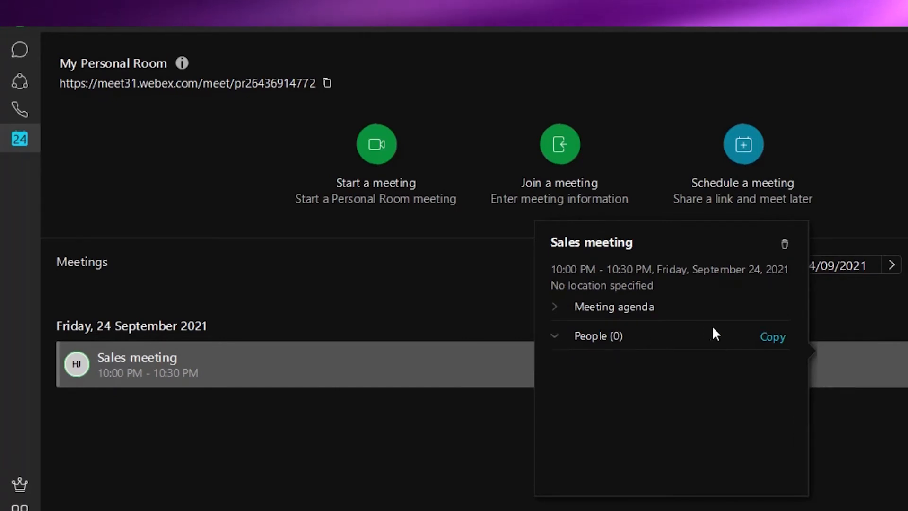
pyautogui.click(238, 366)
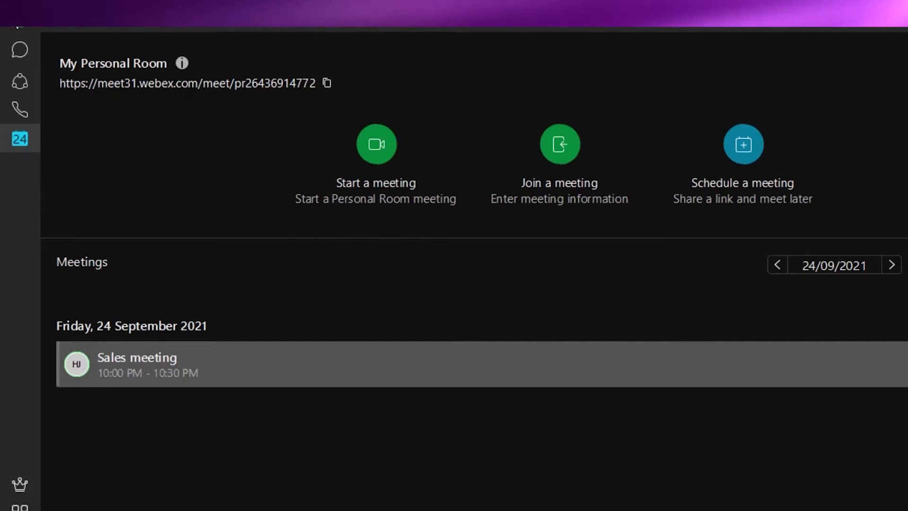
# - View the do-not-disturb durations offered for the profile's availability and dismiss them
pyautogui.click(17, 25)
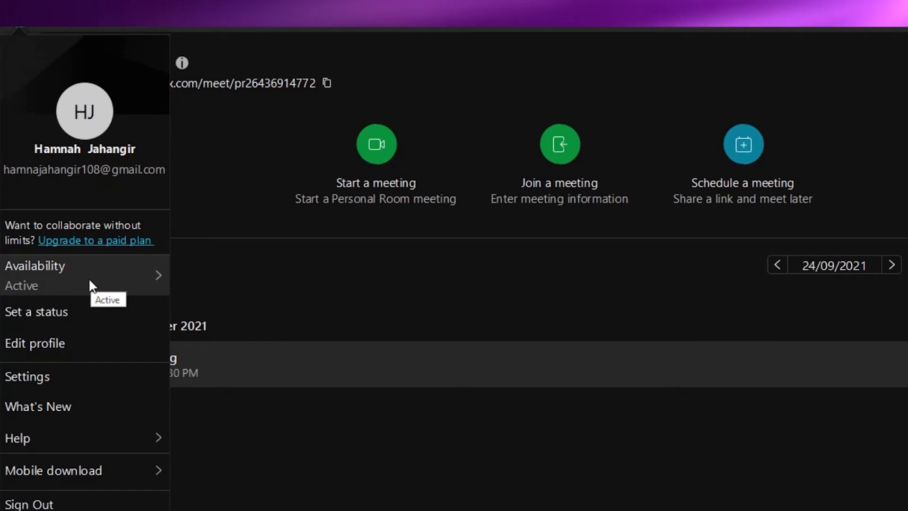
pyautogui.click(152, 275)
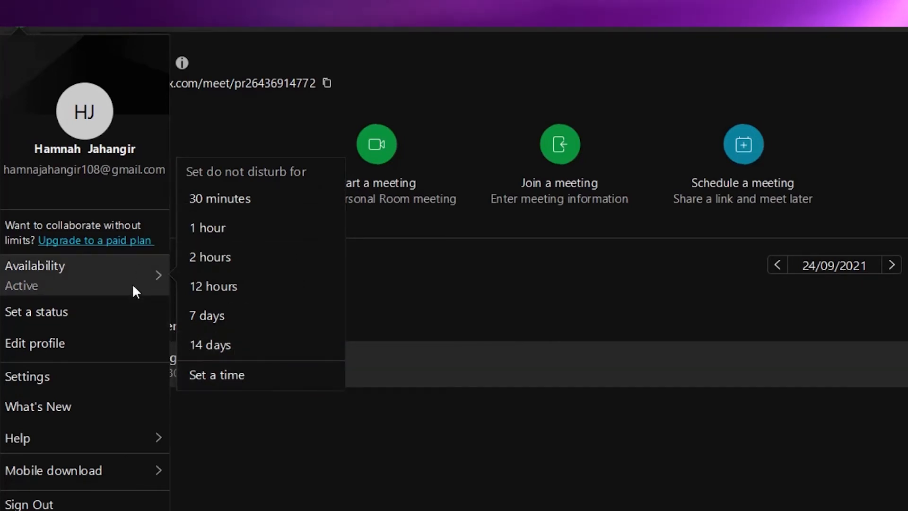
pyautogui.click(118, 311)
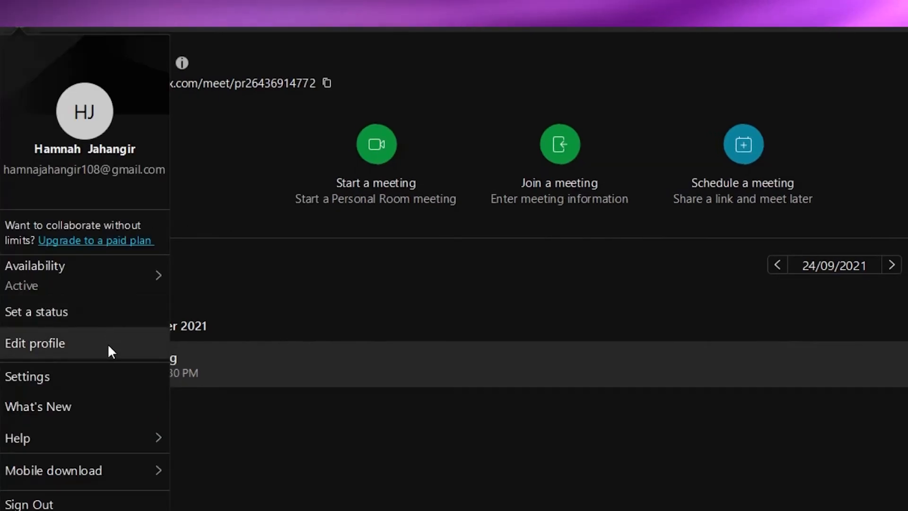
# - Shorten the profile's display name to the first name only and save the profile
pyautogui.click(67, 345)
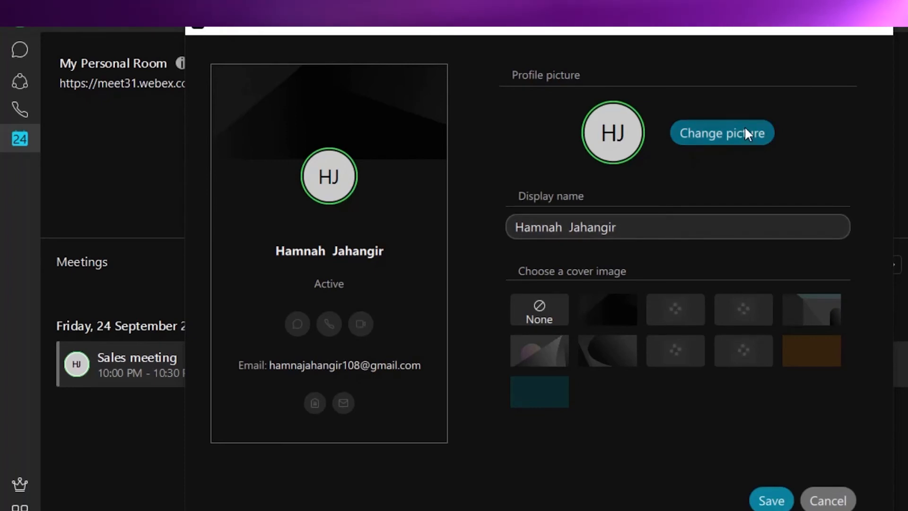
pyautogui.click(629, 229)
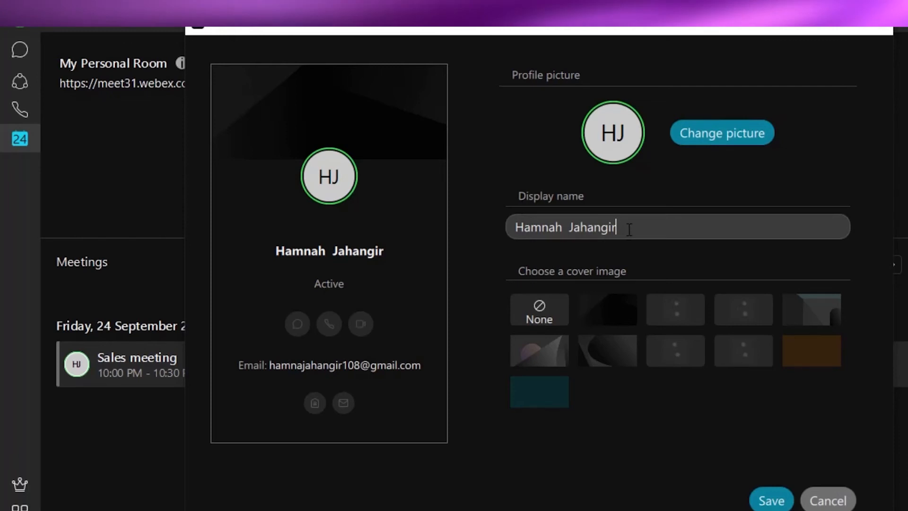
pyautogui.press('BackSpace')
pyautogui.press('BackSpace')
pyautogui.press('BackSpace')
pyautogui.press('BackSpace')
pyautogui.press('BackSpace')
pyautogui.press('BackSpace')
pyautogui.press('BackSpace')
pyautogui.press('BackSpace')
pyautogui.press('BackSpace')
pyautogui.press('BackSpace')
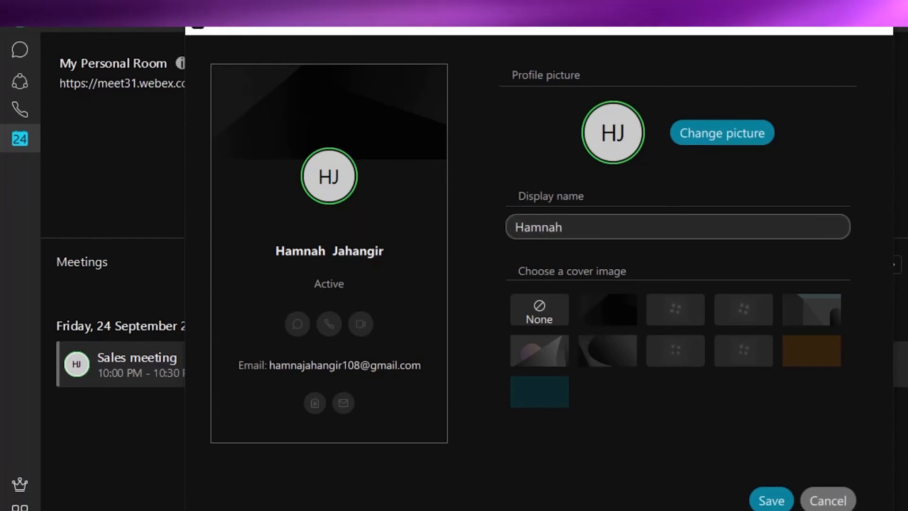
pyautogui.click(774, 499)
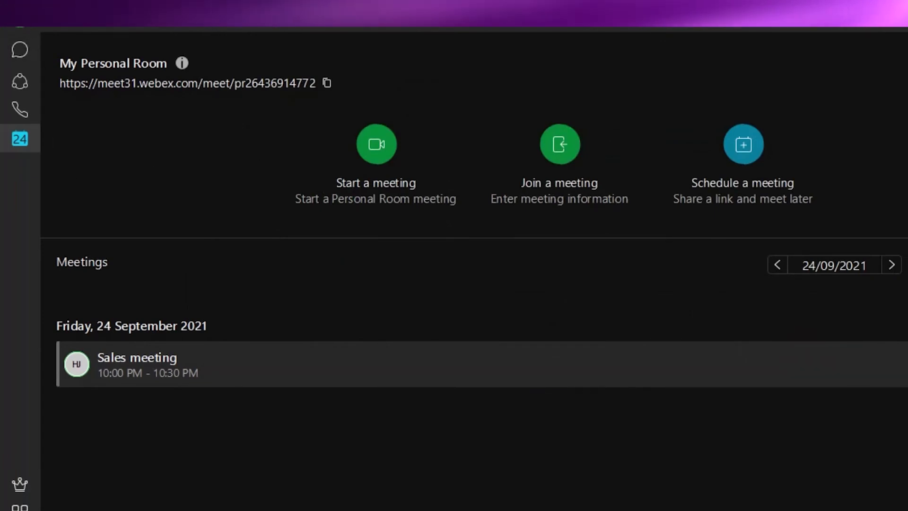
# - Open the application settings and review all the General and Audio options
pyautogui.click(20, 20)
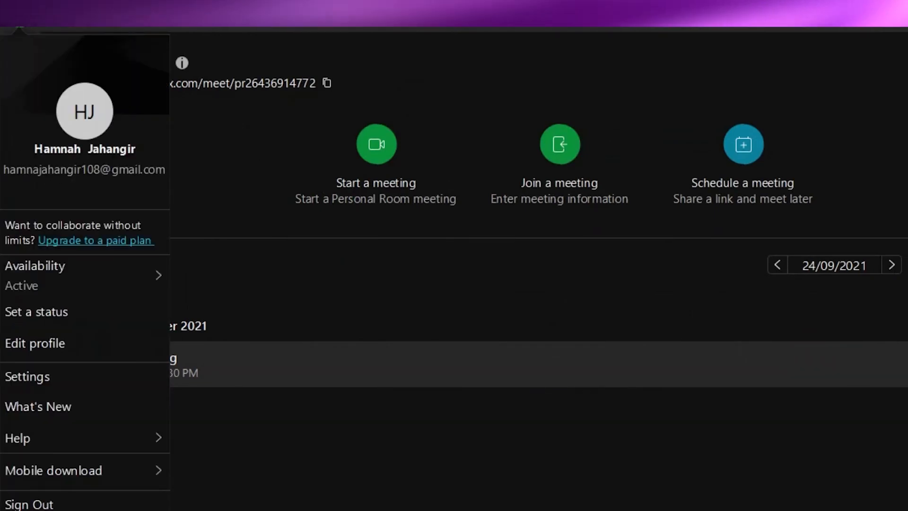
pyautogui.click(92, 382)
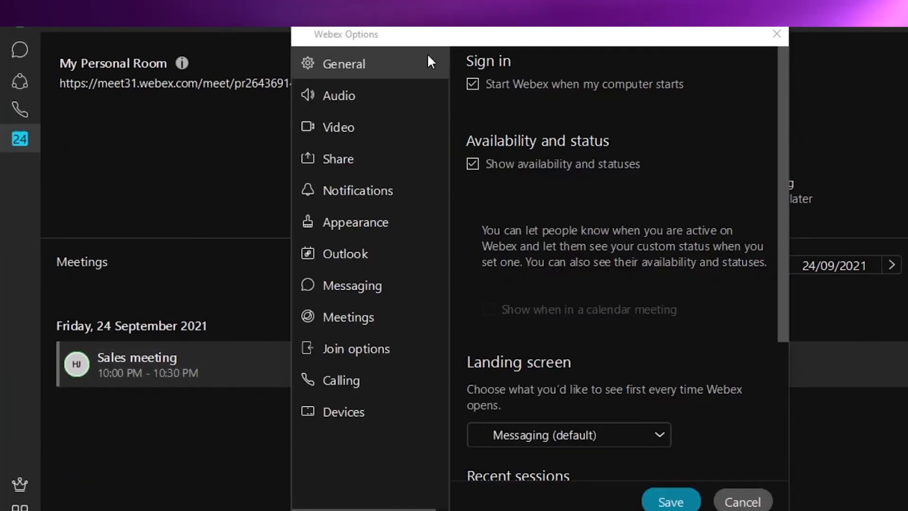
pyautogui.click(505, 166)
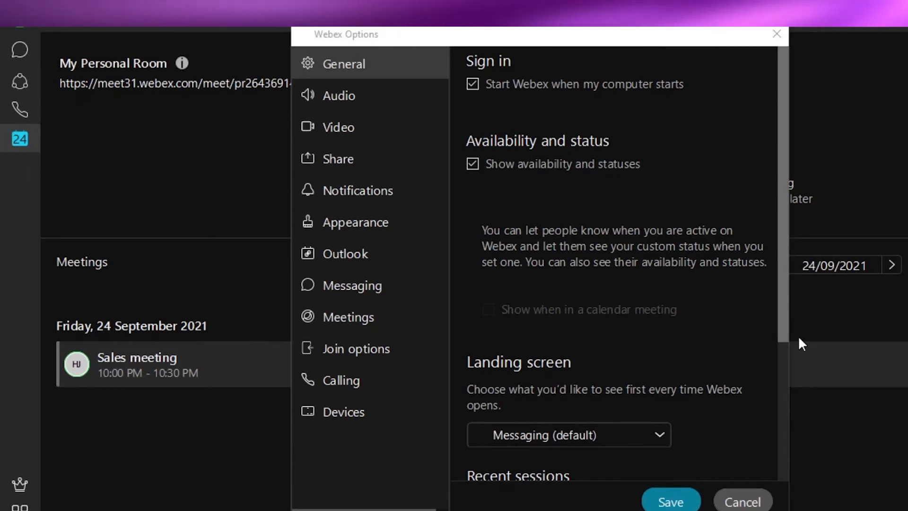
pyautogui.moveTo(781, 303); pyautogui.dragTo(773, 396)
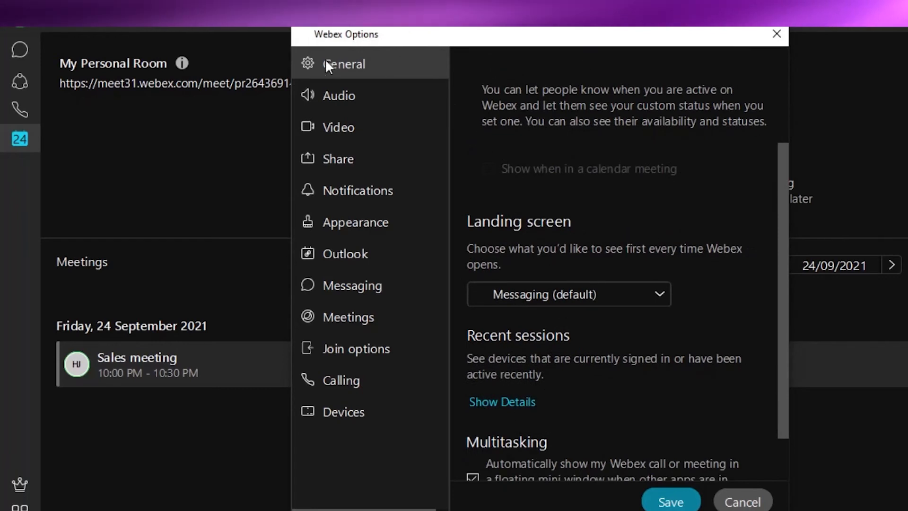
pyautogui.click(350, 95)
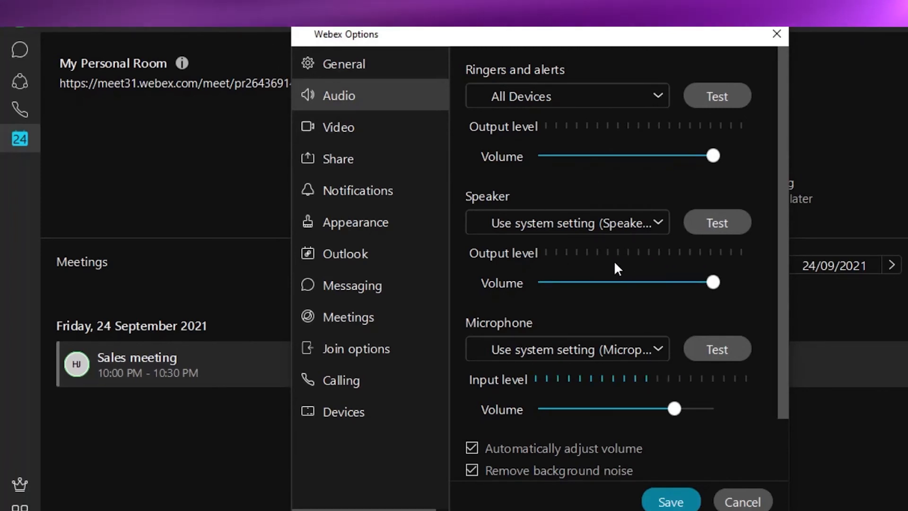
pyautogui.moveTo(785, 165); pyautogui.dragTo(785, 214)
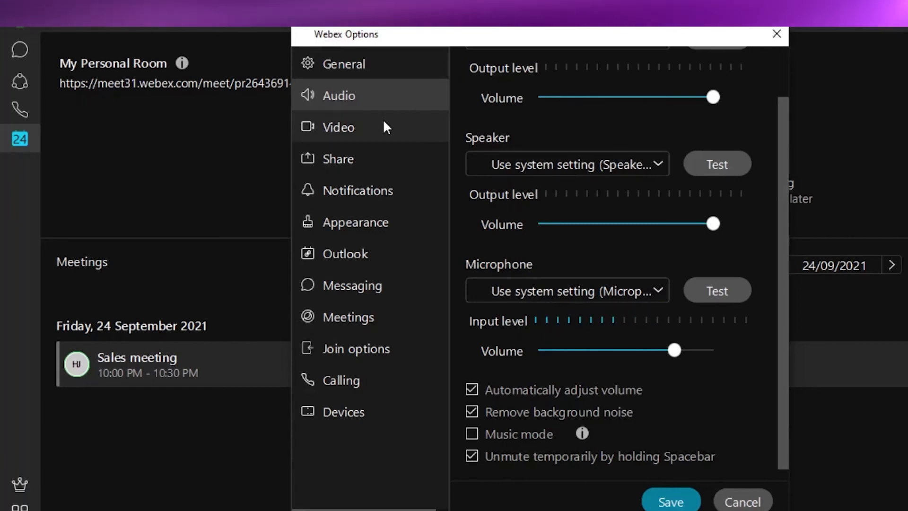
# - Examine the content sharing and notification settings and browse the available appearance themes
pyautogui.click(371, 161)
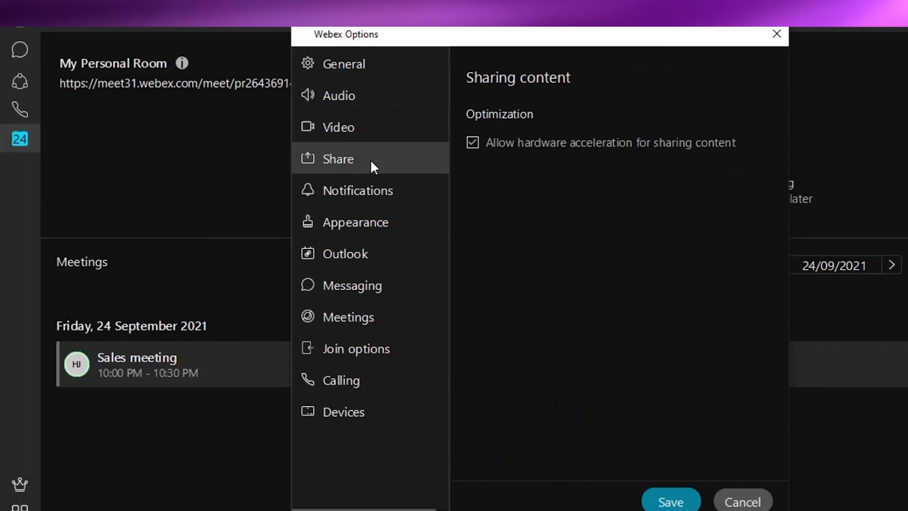
pyautogui.click(544, 143)
pyautogui.click(525, 146)
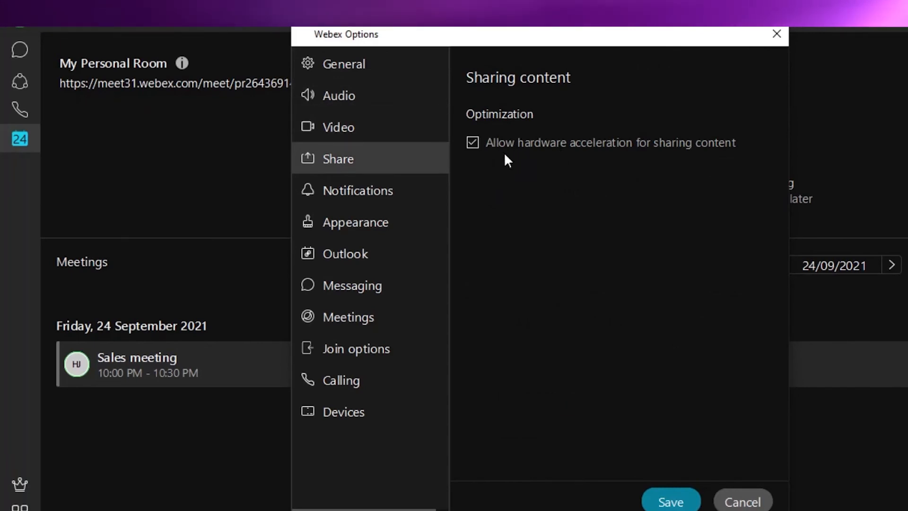
pyautogui.click(388, 197)
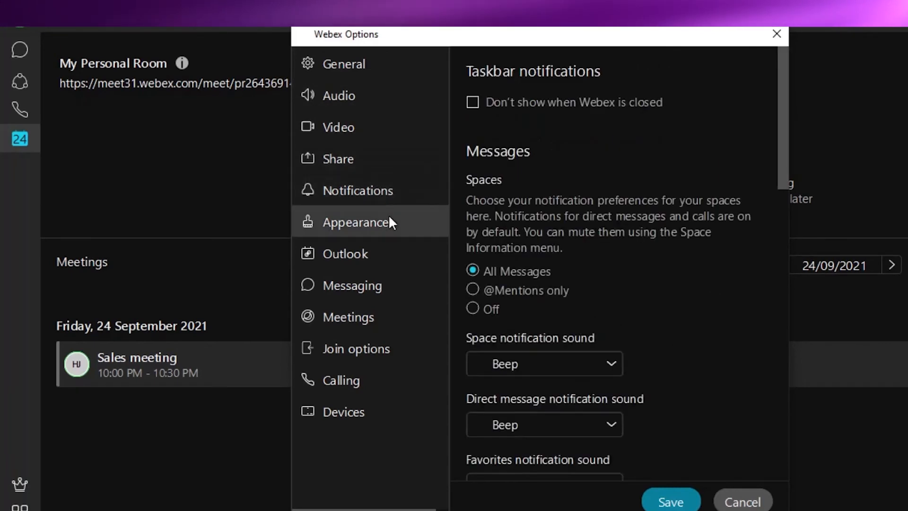
pyautogui.click(390, 218)
pyautogui.moveTo(770, 217); pyautogui.dragTo(762, 182)
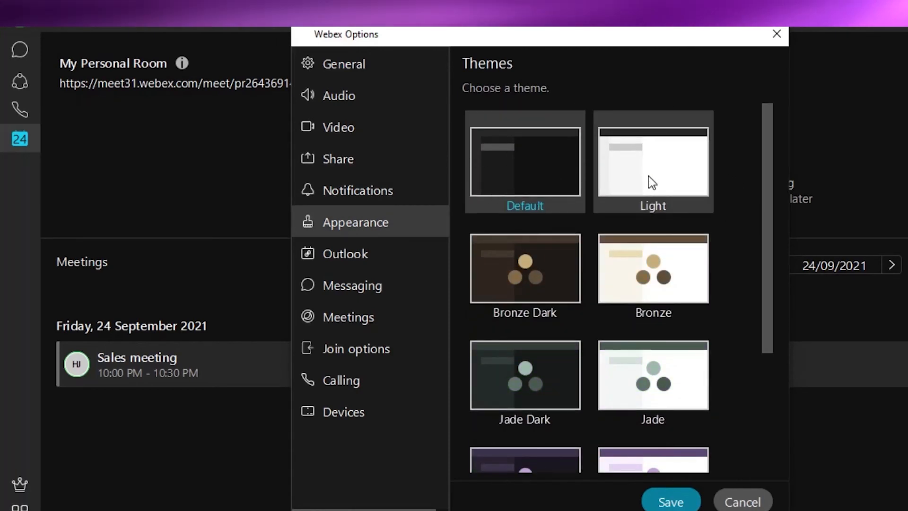
pyautogui.moveTo(772, 271); pyautogui.dragTo(772, 423)
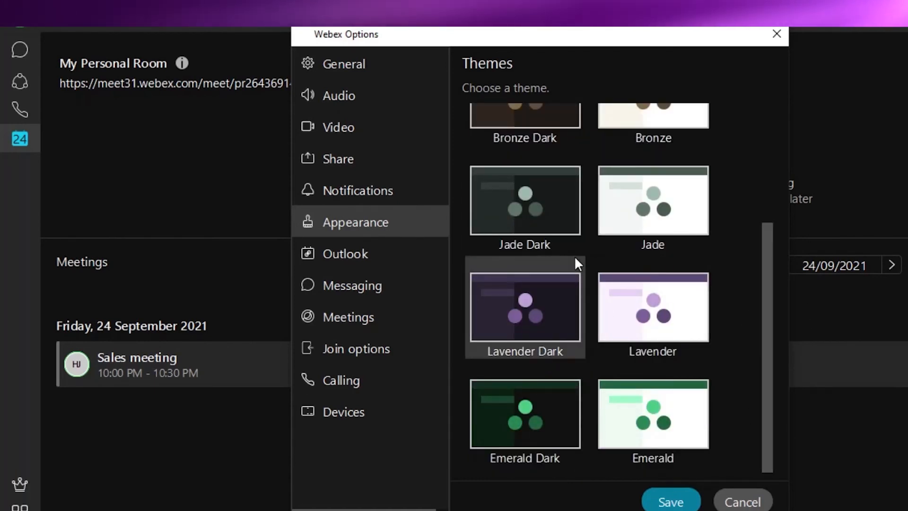
# - Review the Outlook, Messaging, Meetings and Calling settings, and close the options by saving
pyautogui.click(344, 256)
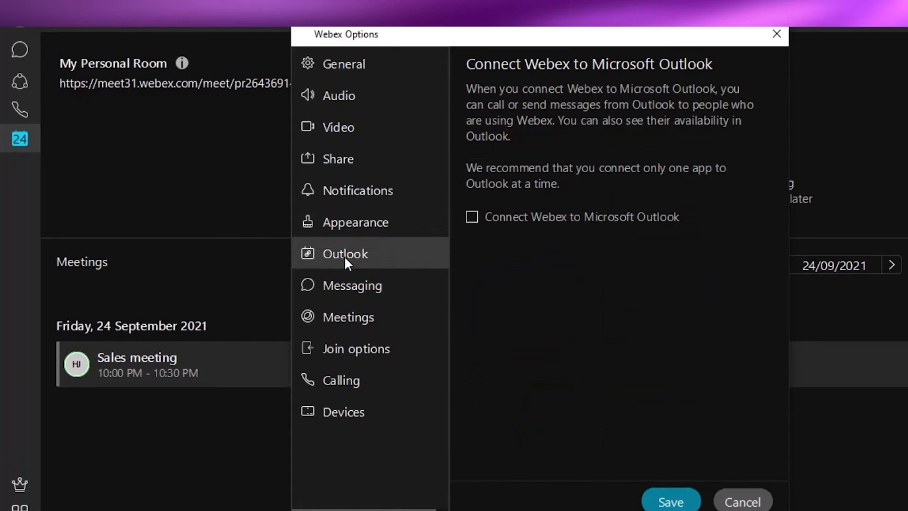
pyautogui.click(344, 286)
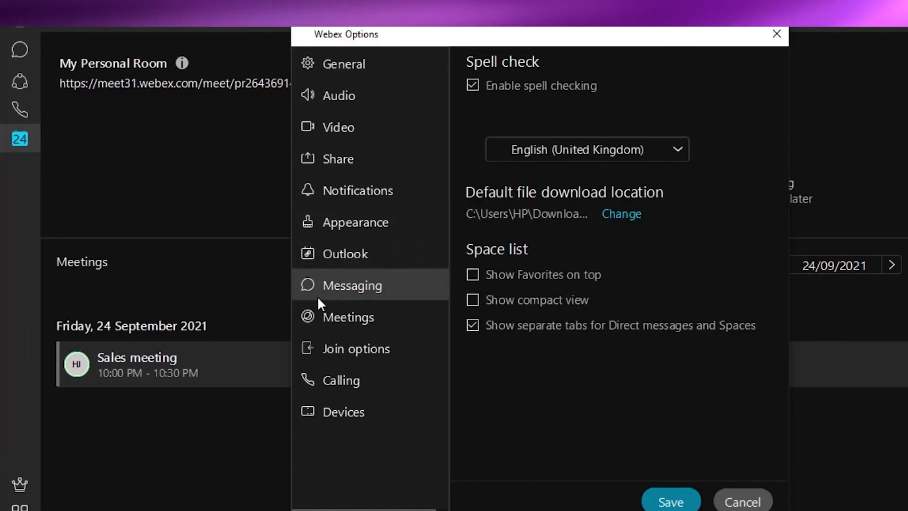
pyautogui.click(335, 318)
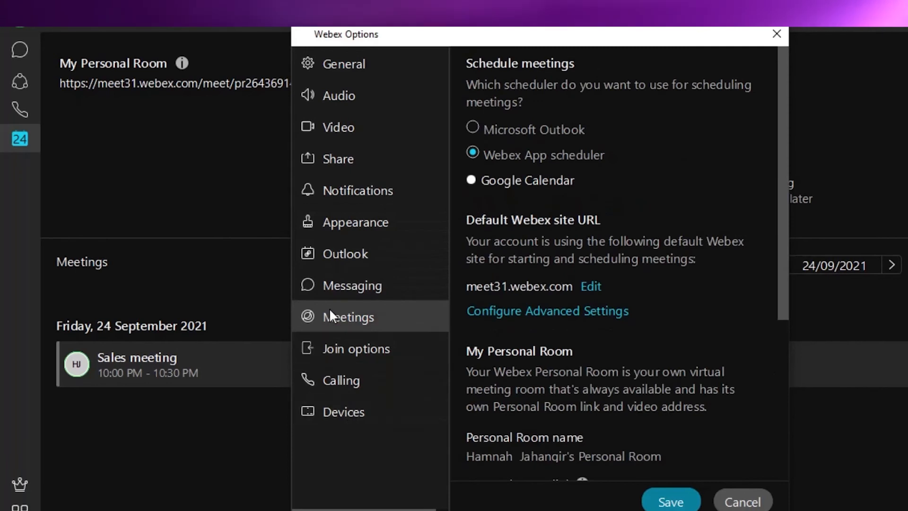
pyautogui.click(338, 382)
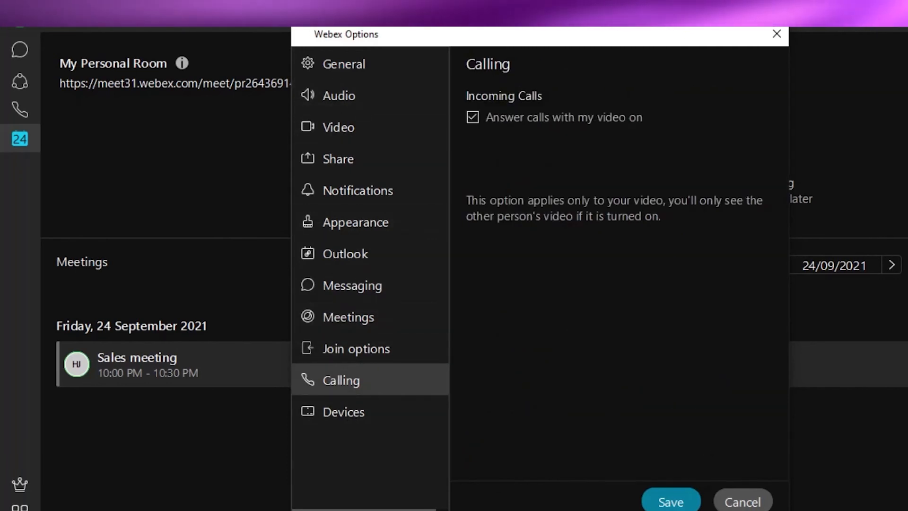
pyautogui.click(674, 494)
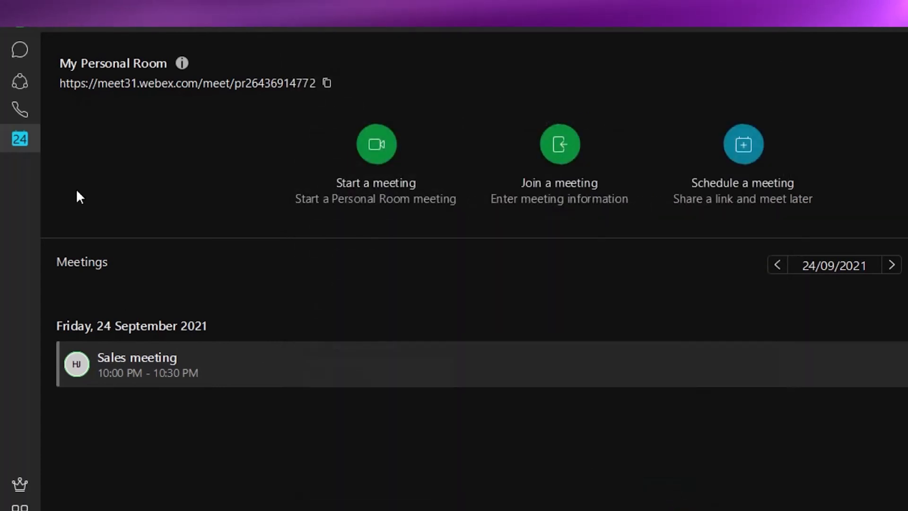
# - Revisit the call history and the teams overview, and return to the messaging area
pyautogui.click(17, 112)
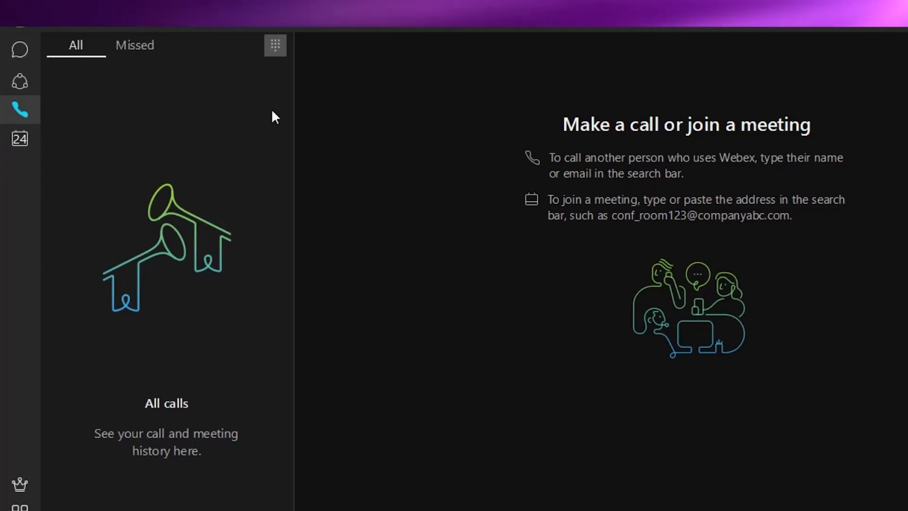
pyautogui.click(6, 84)
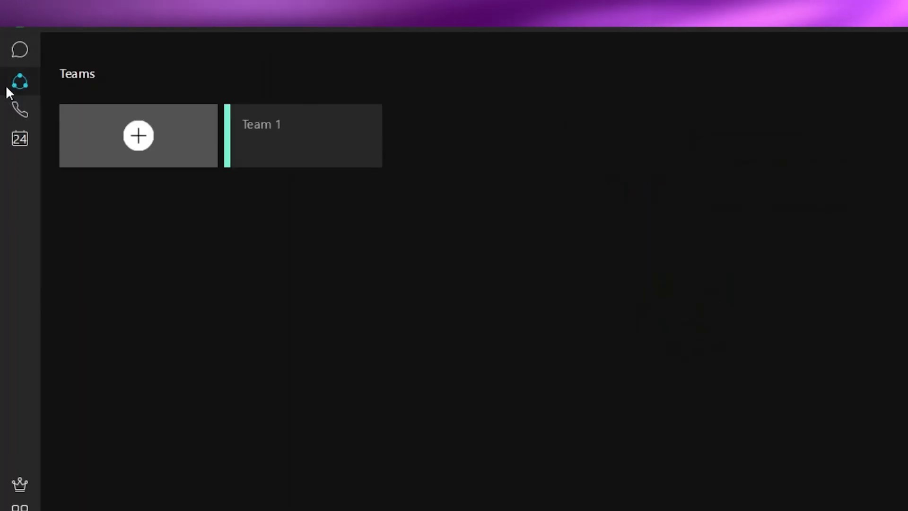
pyautogui.click(20, 50)
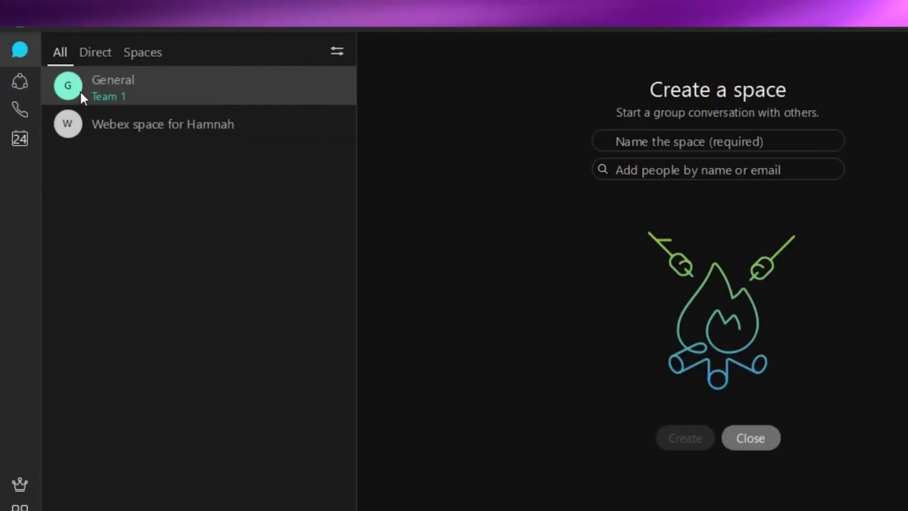
# - Create a space named "Group" with one contact added by e-mail, and open it in a separate window
pyautogui.click(152, 53)
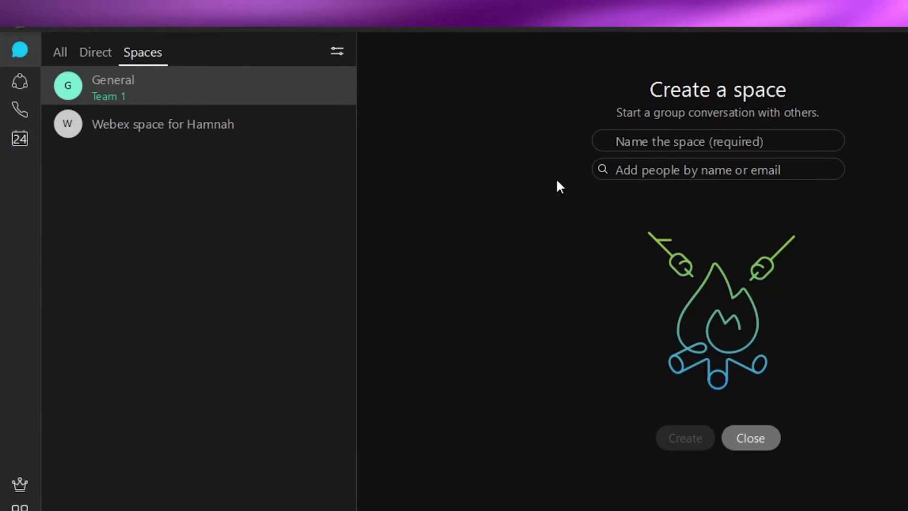
pyautogui.click(712, 141)
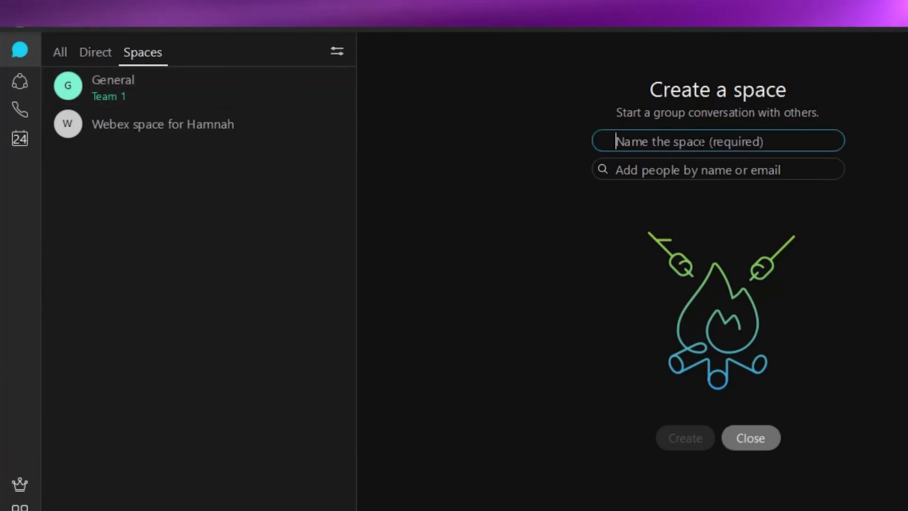
pyautogui.write('Group')
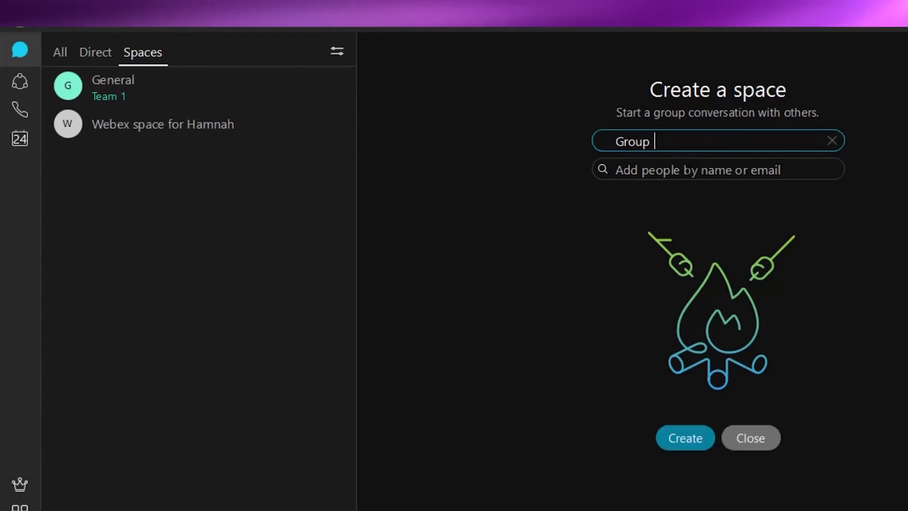
pyautogui.press('Tab')
pyautogui.write('ca')
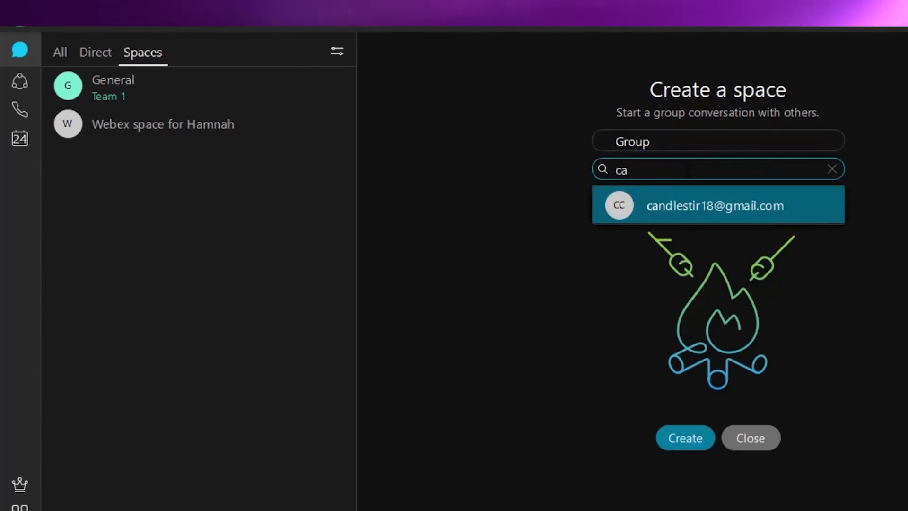
pyautogui.click(684, 205)
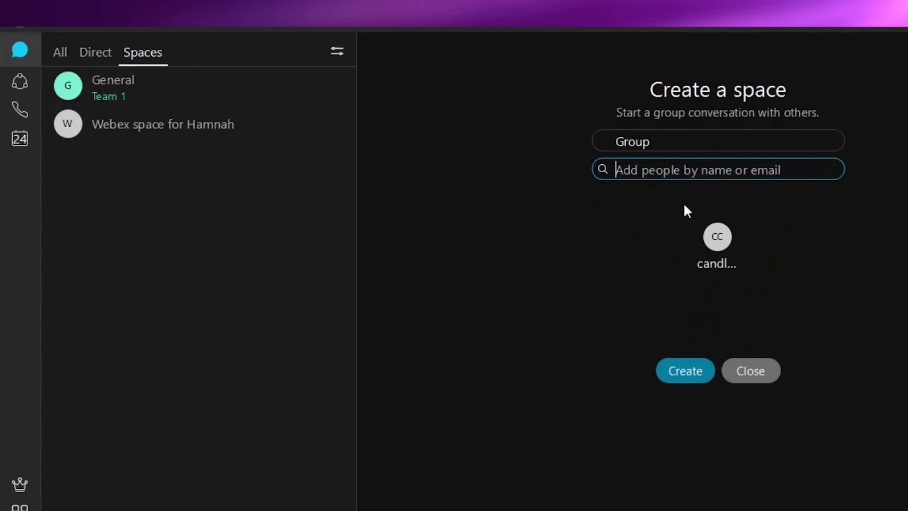
pyautogui.click(699, 376)
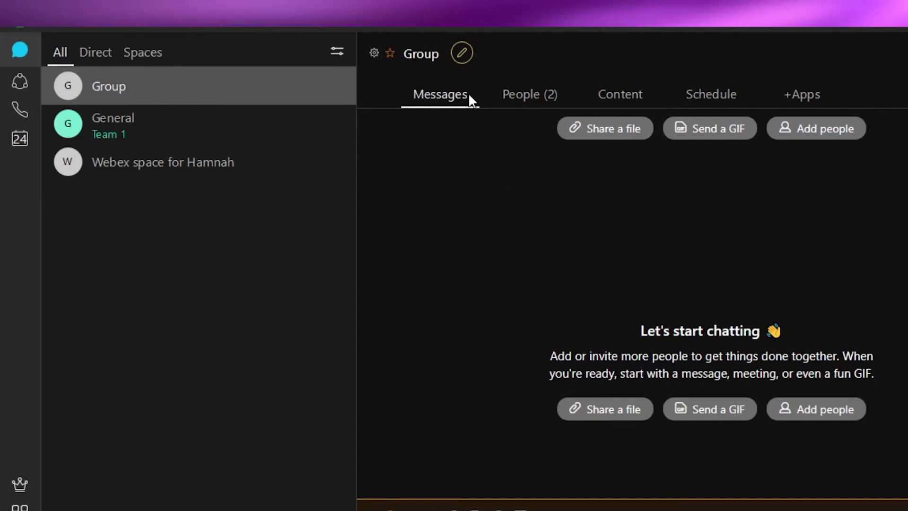
pyautogui.doubleClick(423, 58)
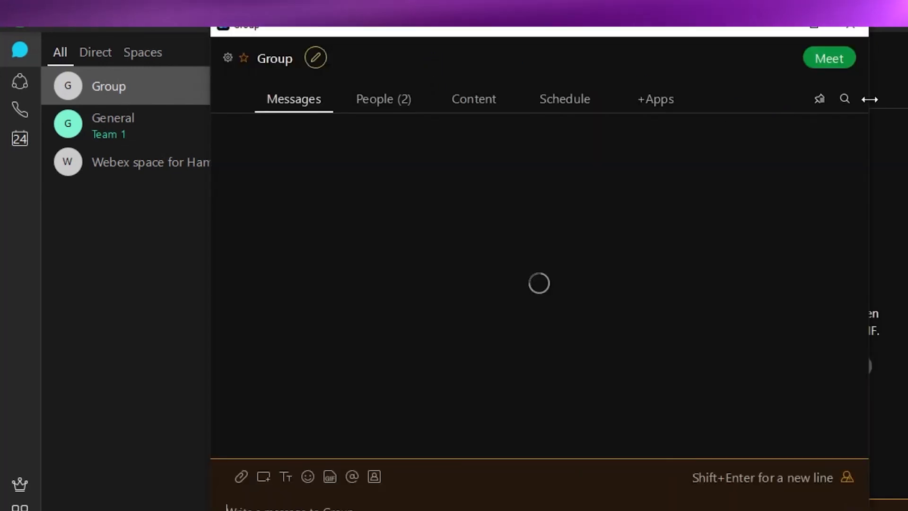
# - Review the people, content, schedule and apps sections of the Group space, and close its separate window
pyautogui.click(376, 101)
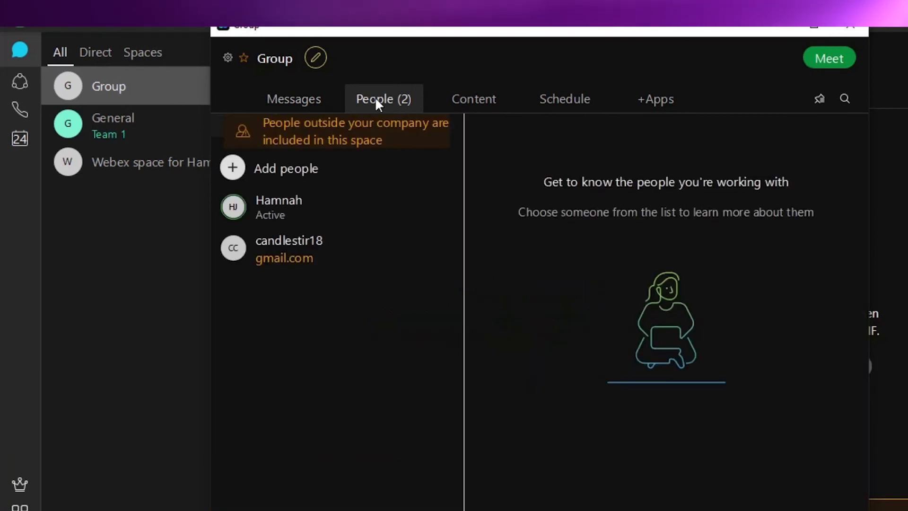
pyautogui.click(487, 106)
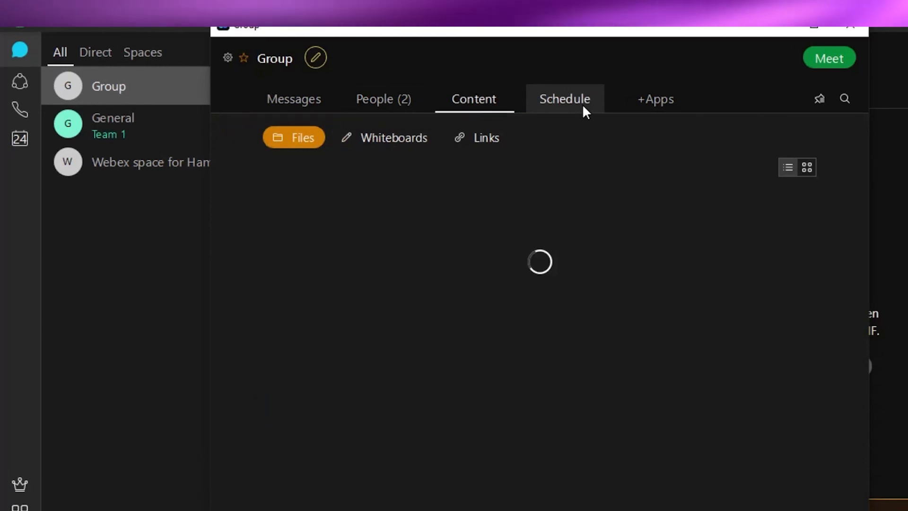
pyautogui.click(584, 108)
pyautogui.click(630, 108)
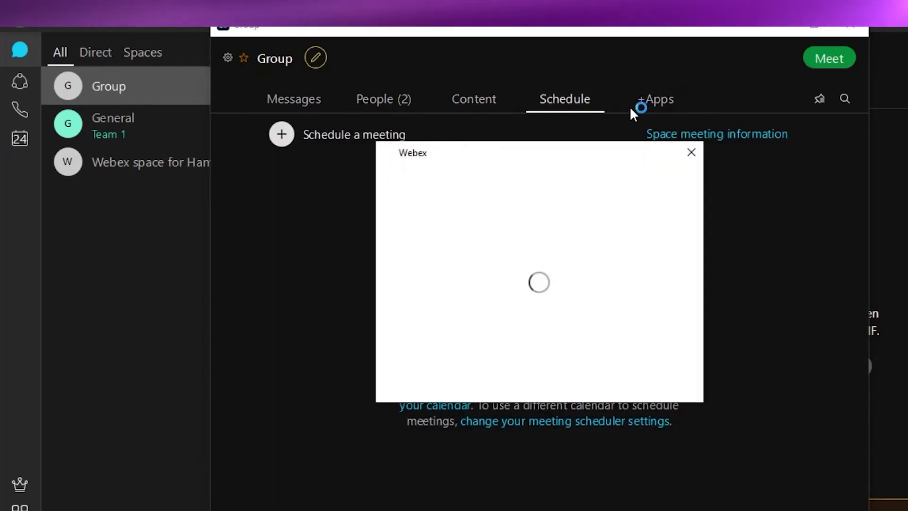
pyautogui.click(692, 157)
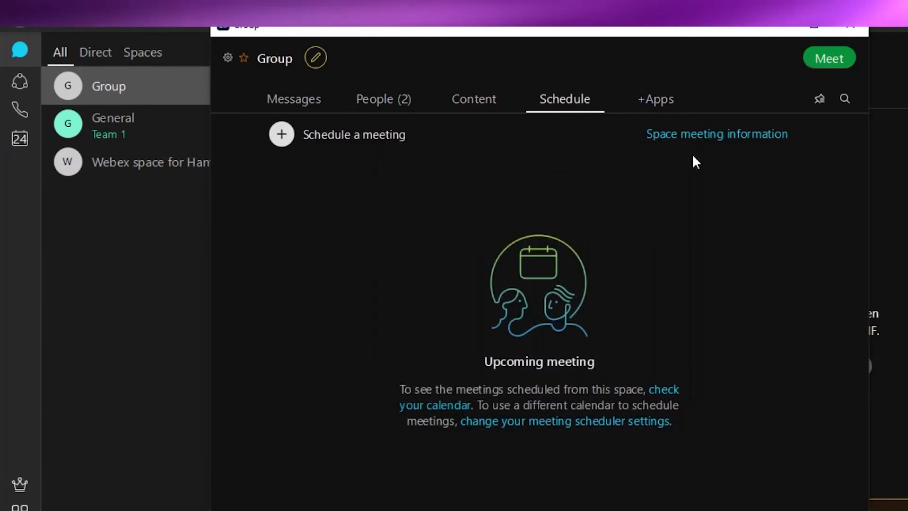
pyautogui.click(847, 30)
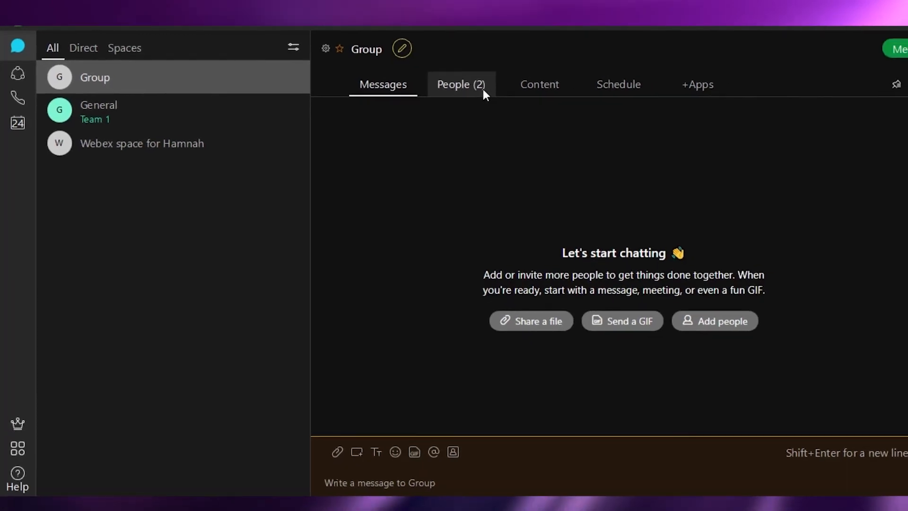
# - Show the member list of the Group space in the main window
pyautogui.click(461, 82)
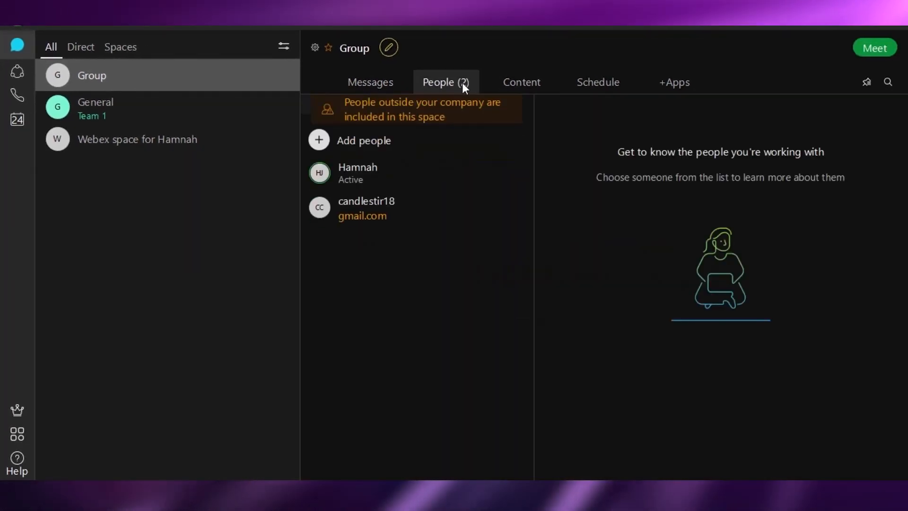